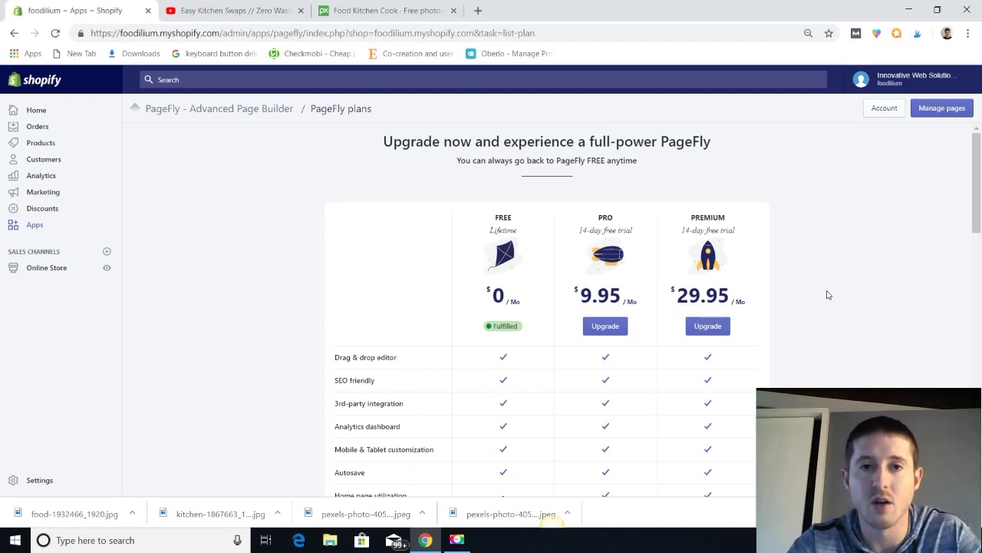
Compare the features and monthly prices of the Free, Pro and Premium PageFly plans.
scroll(827, 295, "down", 1)
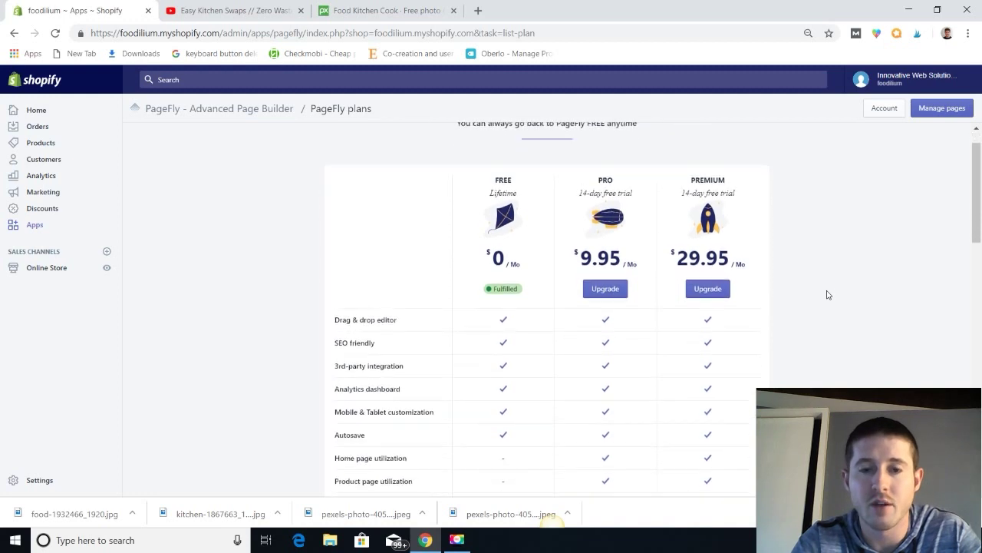
scroll(828, 294, "down", 2)
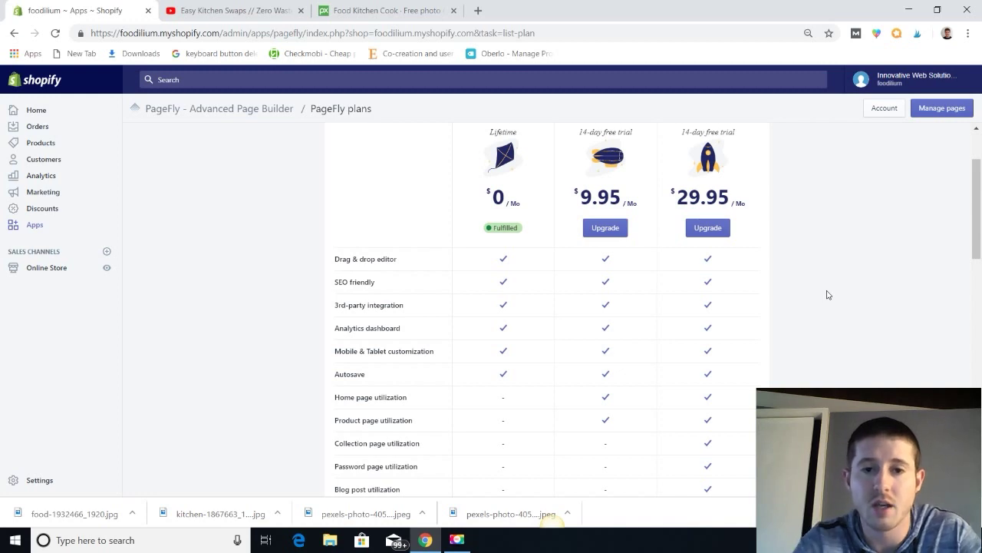
scroll(827, 294, "down", 4)
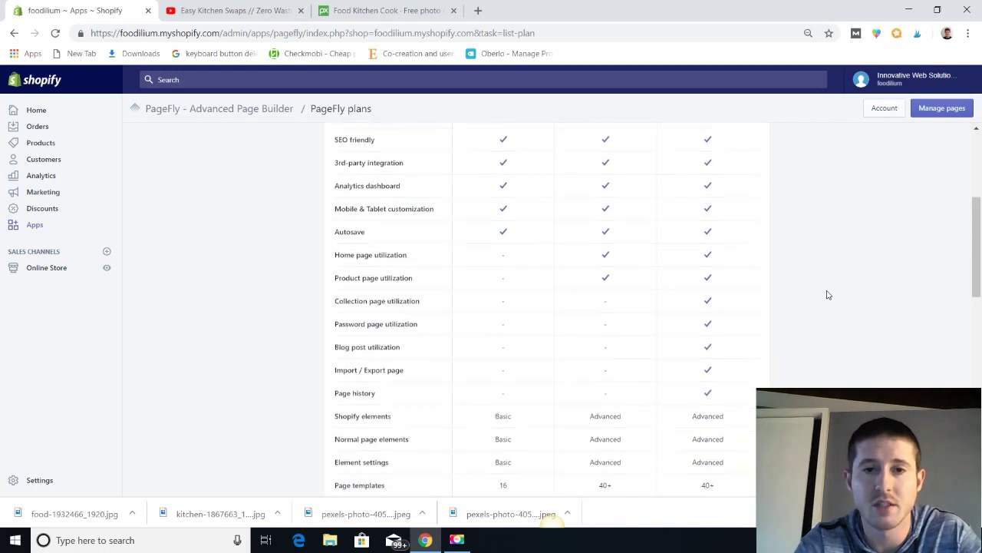
scroll(827, 295, "down", 4)
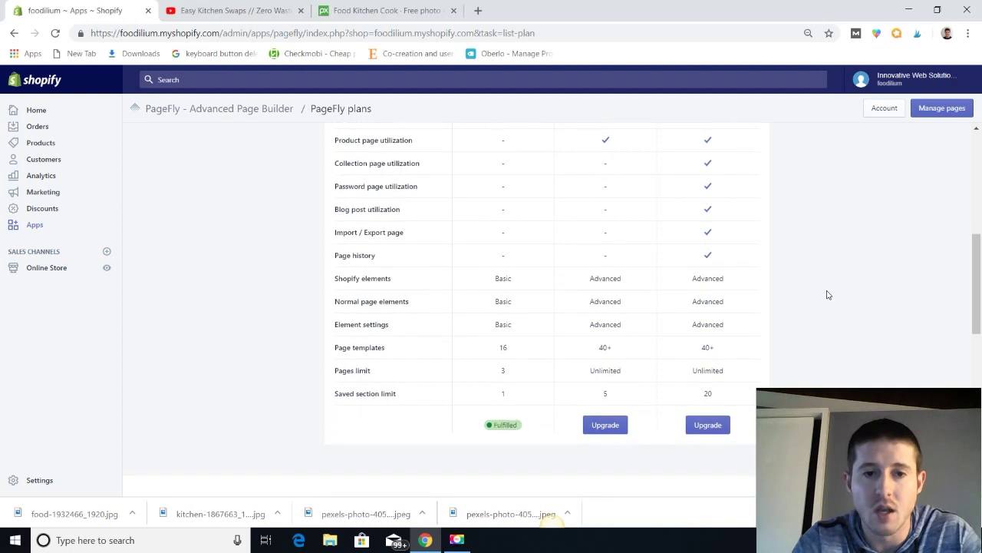
scroll(828, 295, "up", 3)
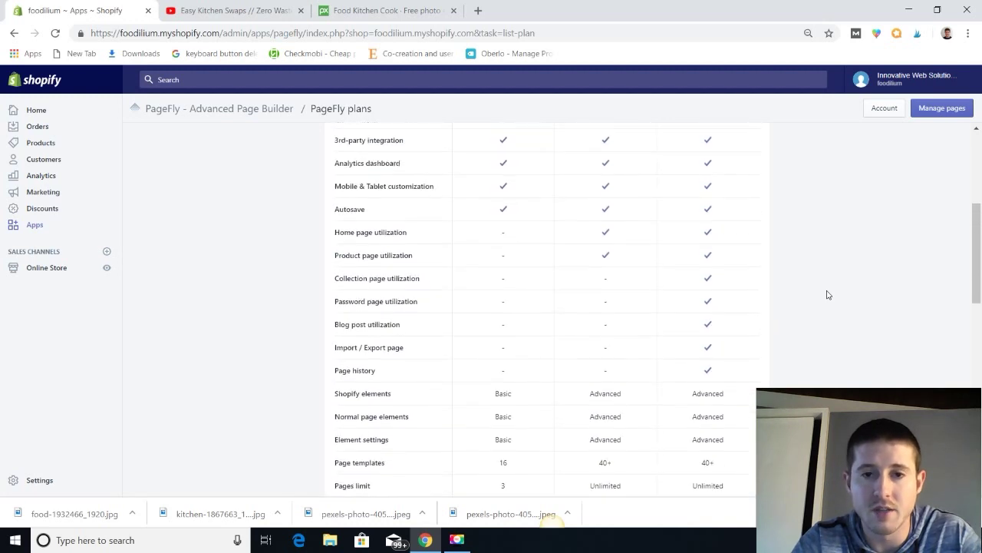
scroll(828, 295, "up", 1)
scroll(828, 295, "up", 3)
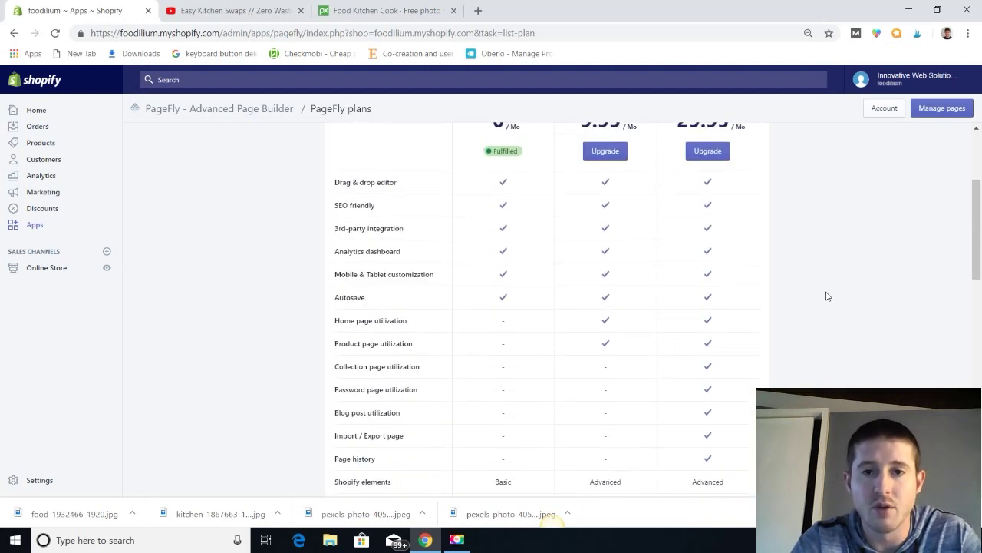
scroll(827, 296, "up", 3)
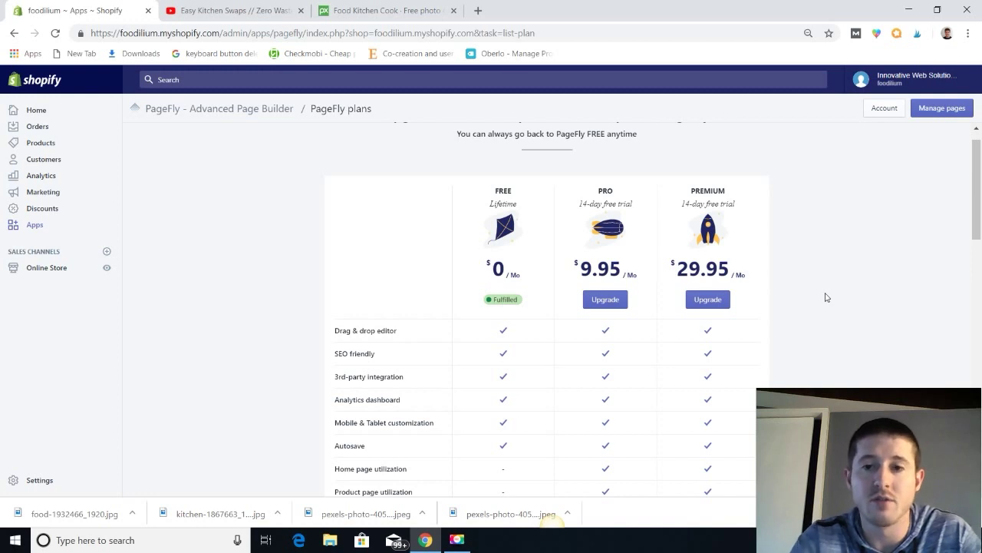
Read the pricing FAQ answer on what happens when downgrading from Premium/Pro to Free.
scroll(827, 297, "down", 10)
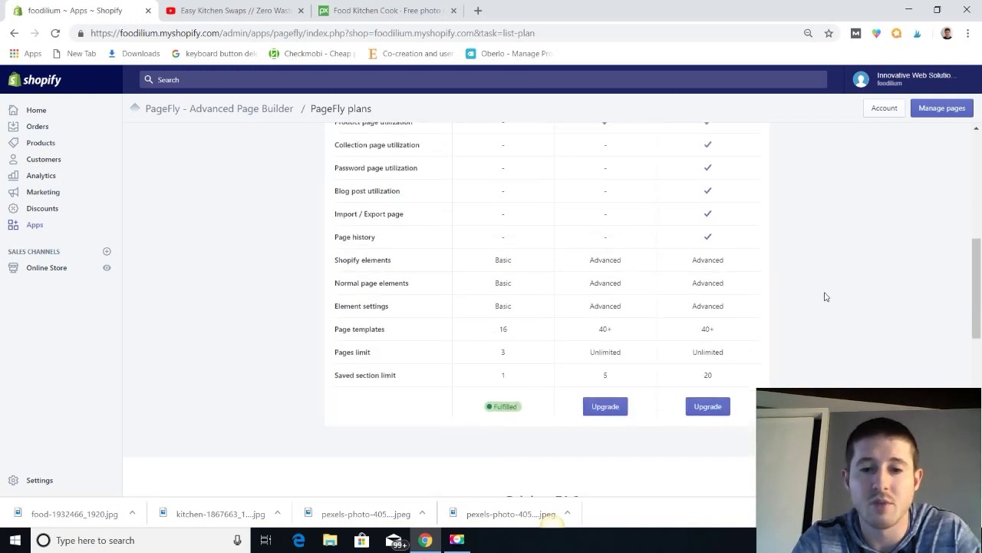
scroll(826, 296, "down", 7)
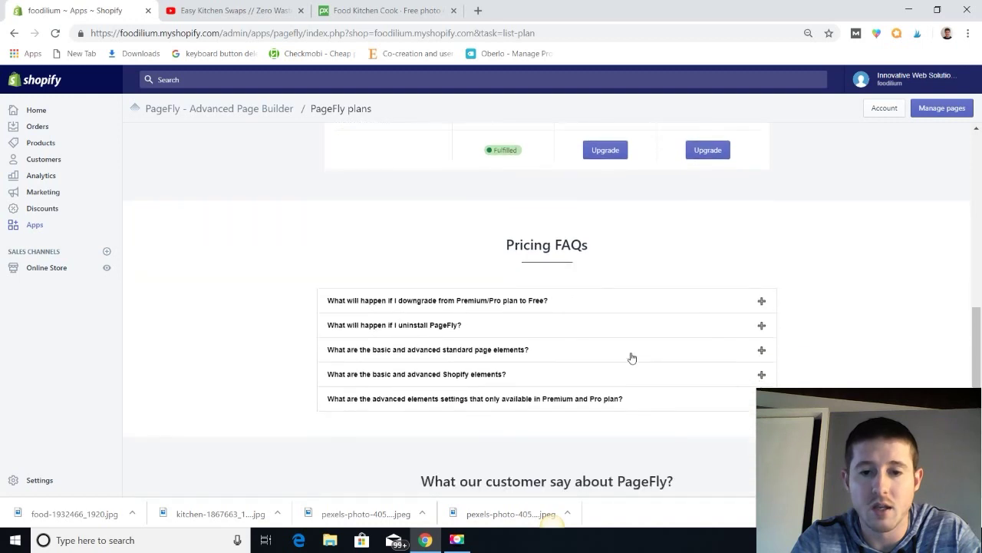
scroll(631, 357, "down", 3)
left_click(539, 201)
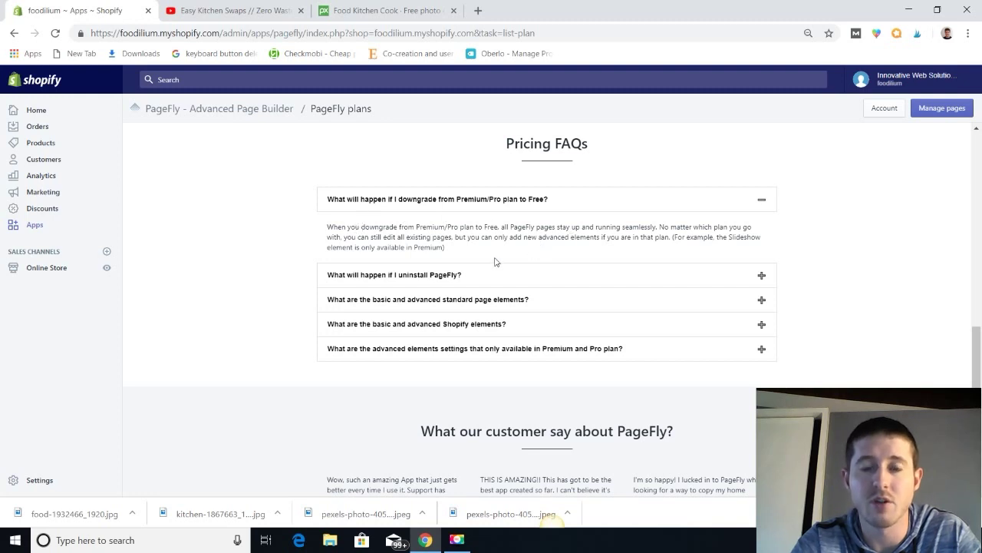
scroll(495, 262, "up", 4)
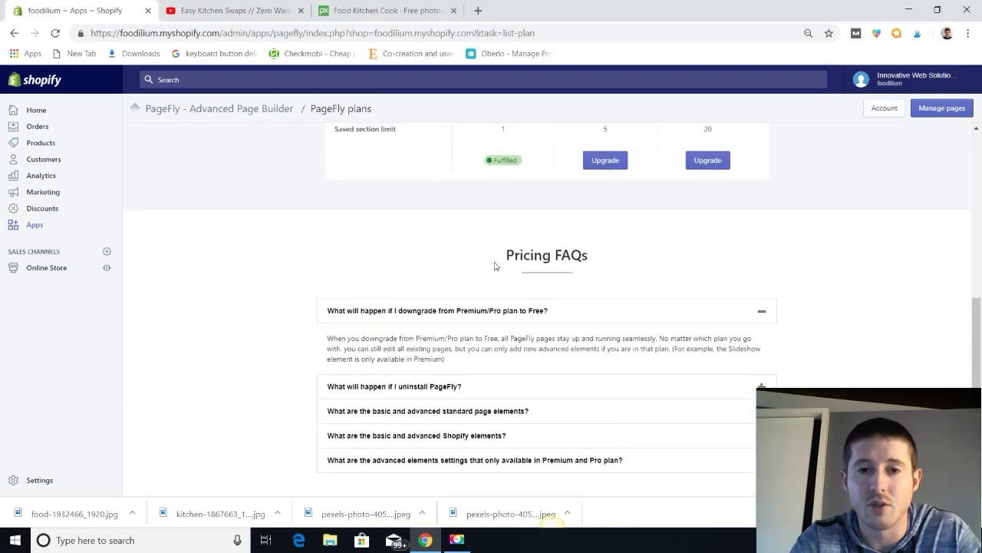
scroll(494, 266, "up", 7)
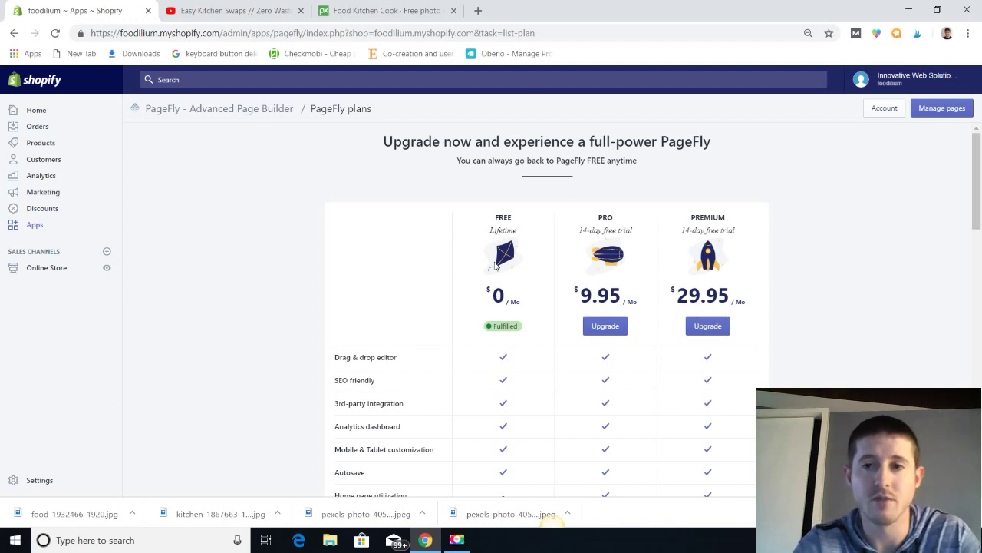
Create a new page from PageFly's page management and filter the template library to the Product page type.
left_click(949, 113)
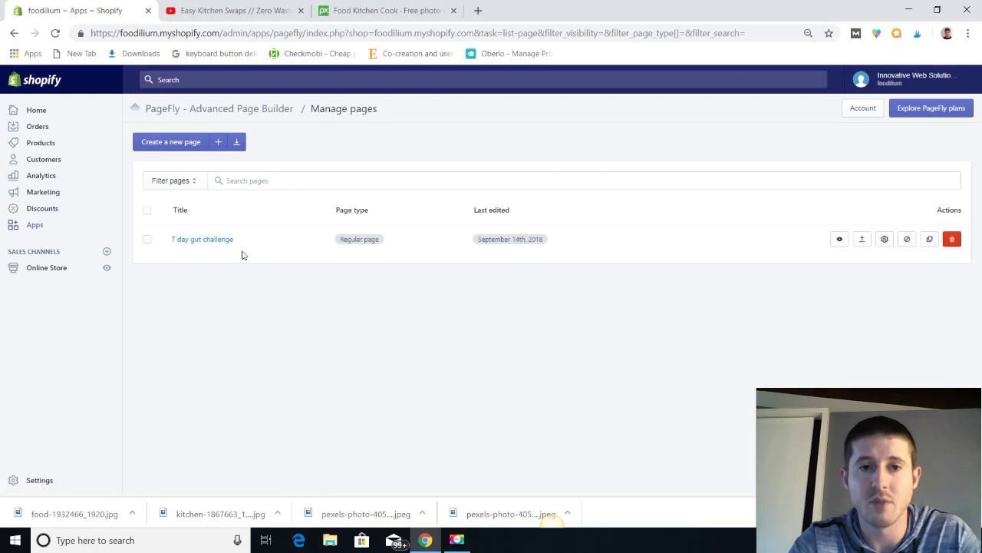
left_click(178, 144)
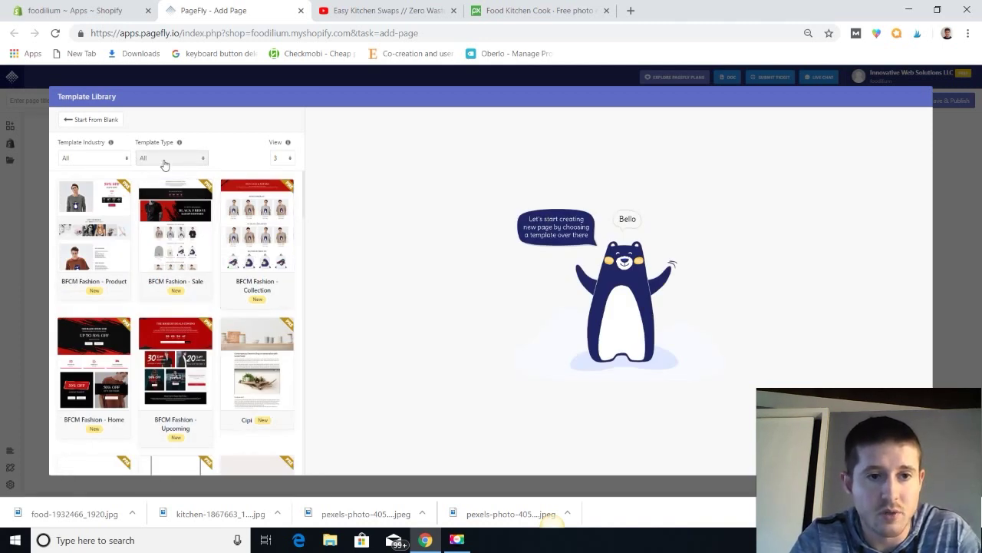
left_click(161, 164)
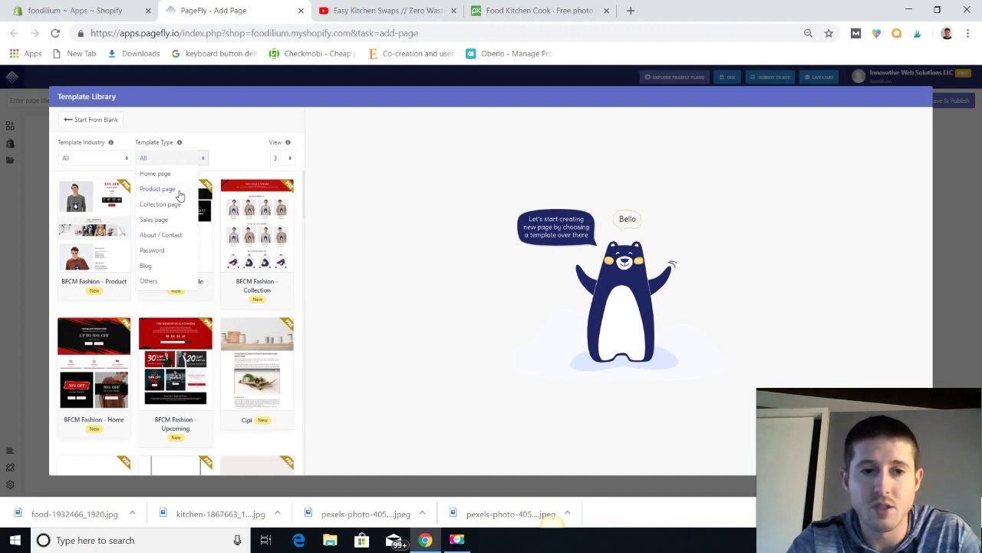
left_click(157, 189)
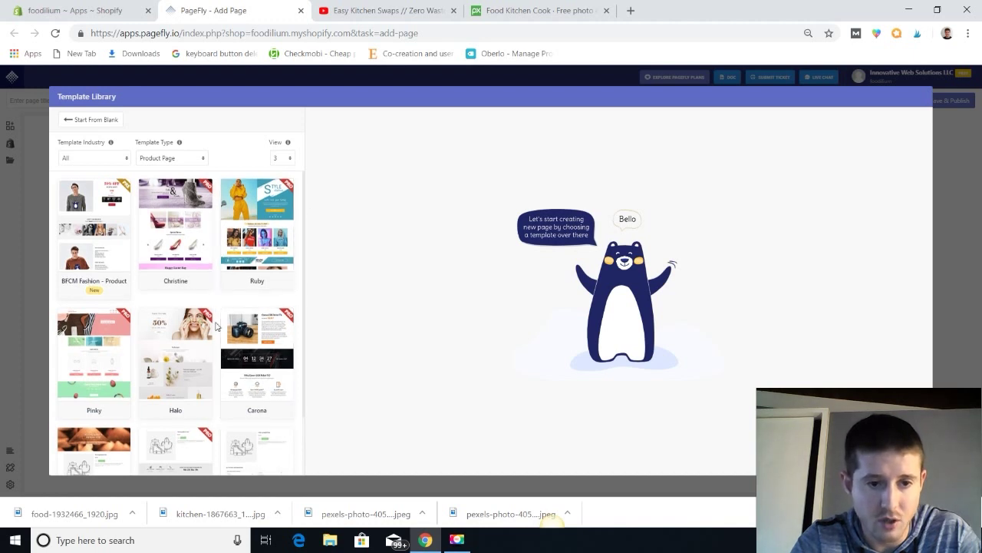
Preview the Handmade Product template and start the new page with it.
scroll(182, 330, "down", 1)
scroll(182, 329, "down", 1)
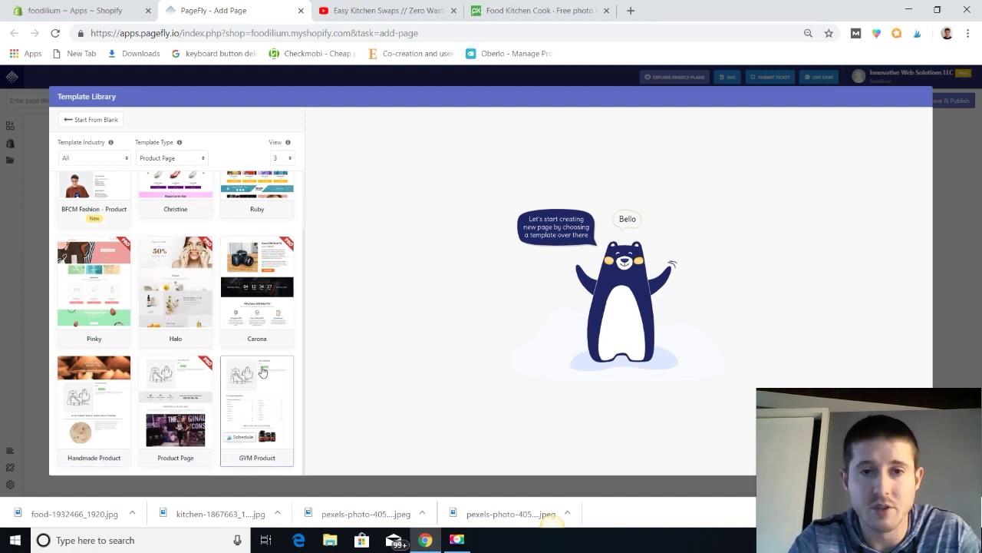
left_click(98, 382)
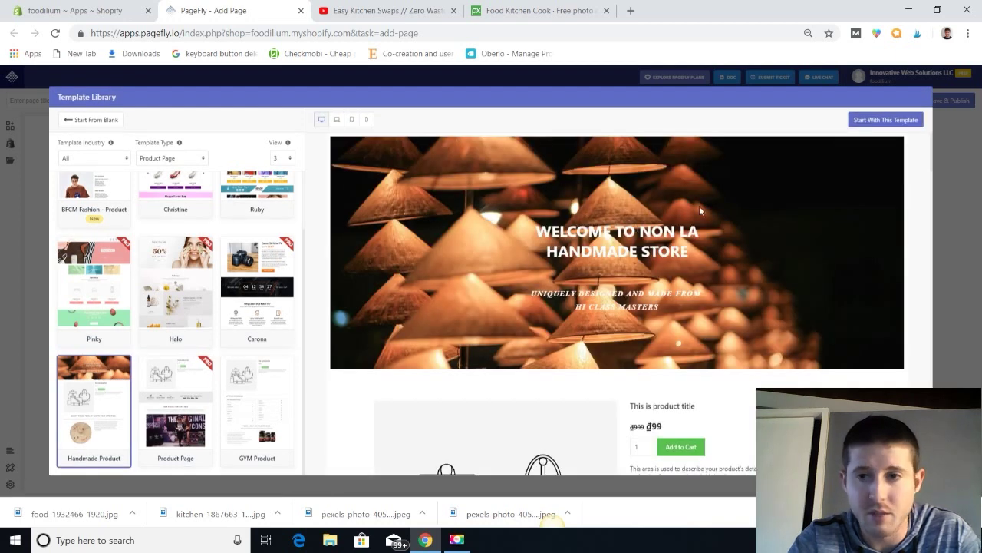
left_click(883, 121)
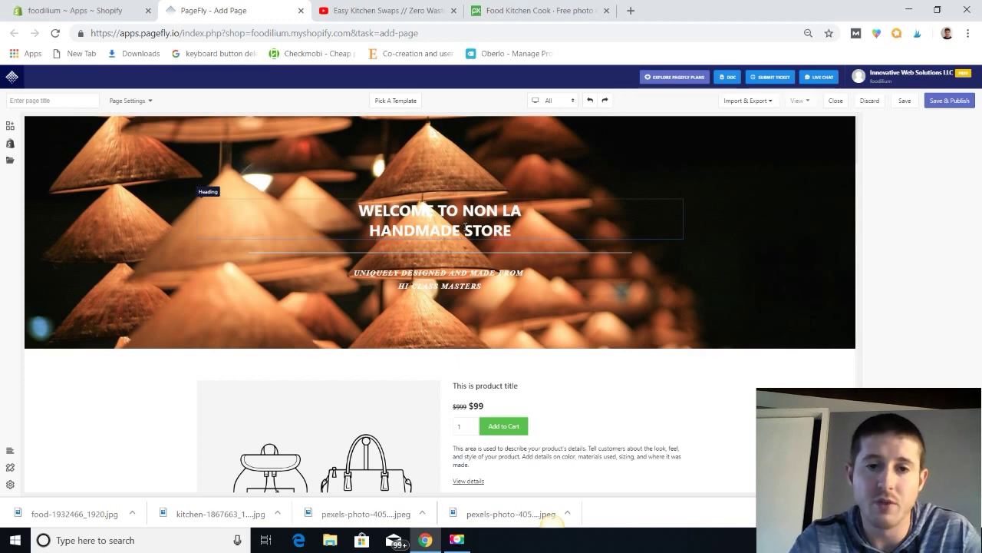
Assign the Bamboo Dish Scrub product to the template's Featured Product element.
scroll(417, 330, "down", 2)
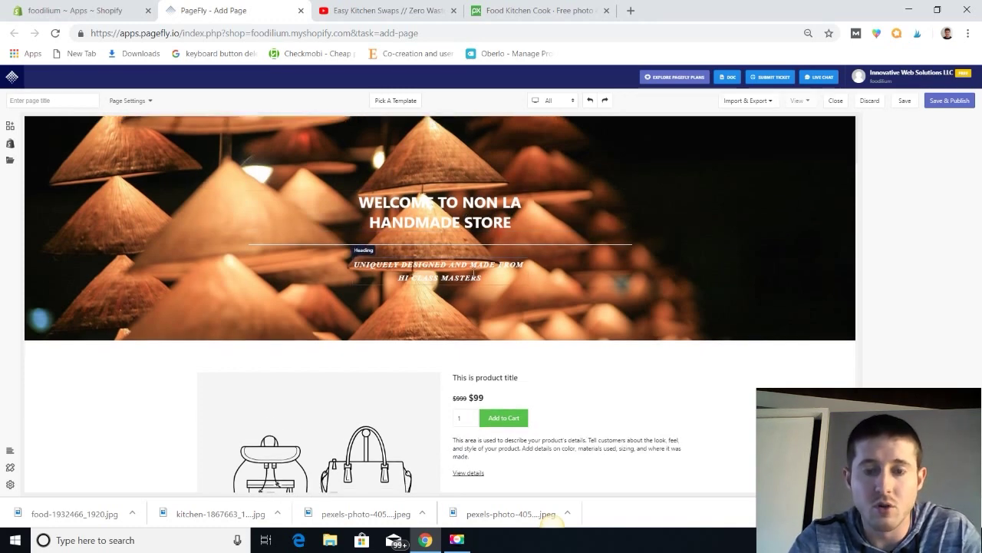
scroll(417, 341, "down", 2)
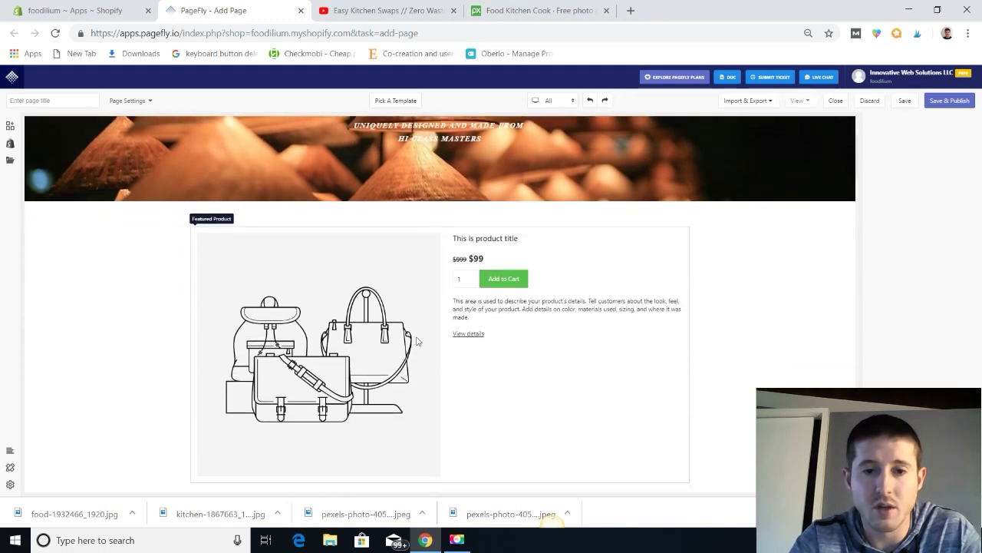
left_click(460, 296)
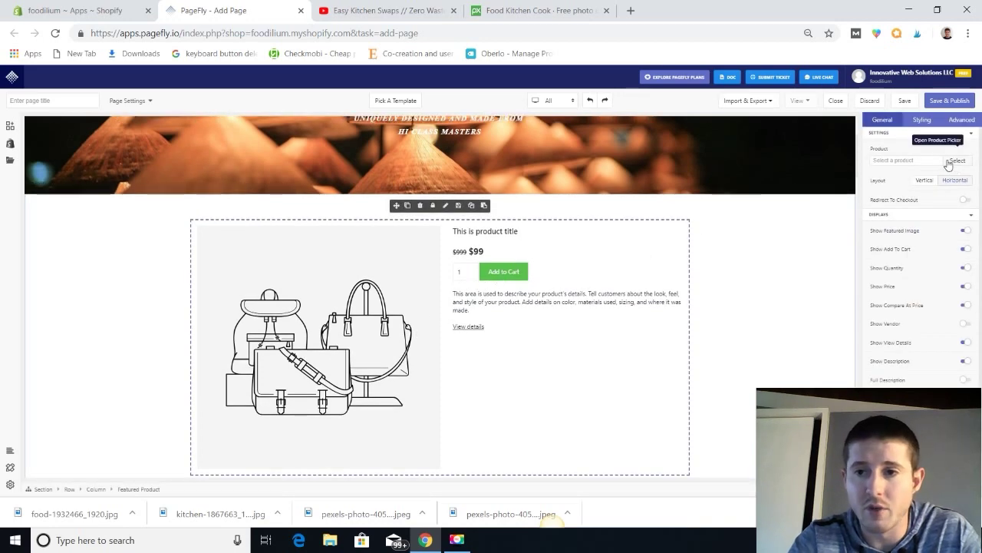
left_click(958, 161)
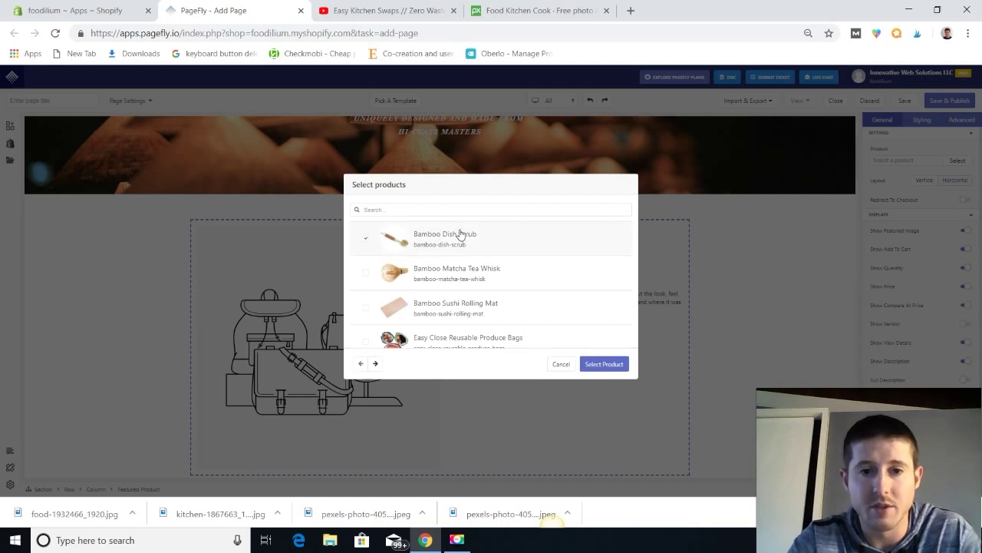
left_click(603, 366)
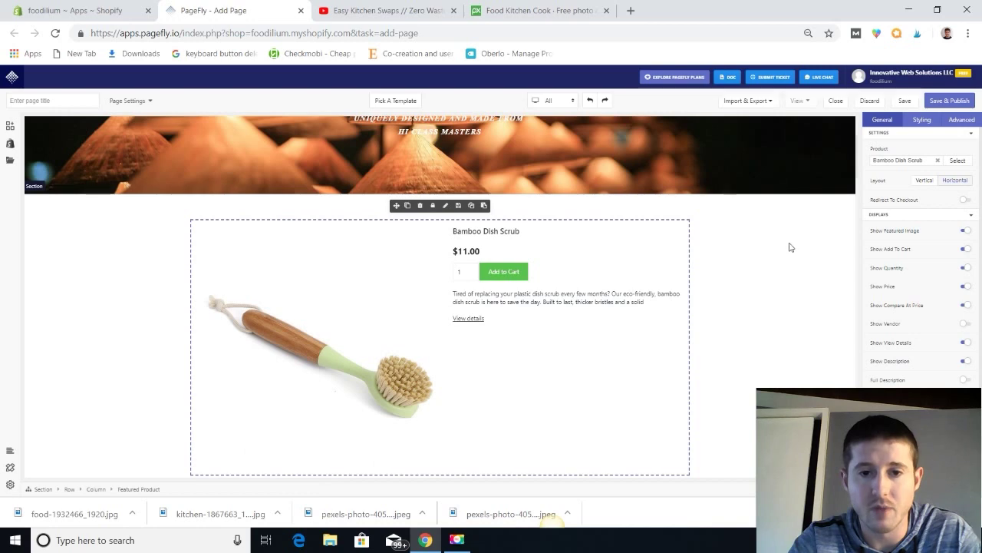
Set the background color of the featured product's Add to Cart button to gray #9B9B9B.
scroll(502, 262, "down", 1)
scroll(502, 262, "down", 1)
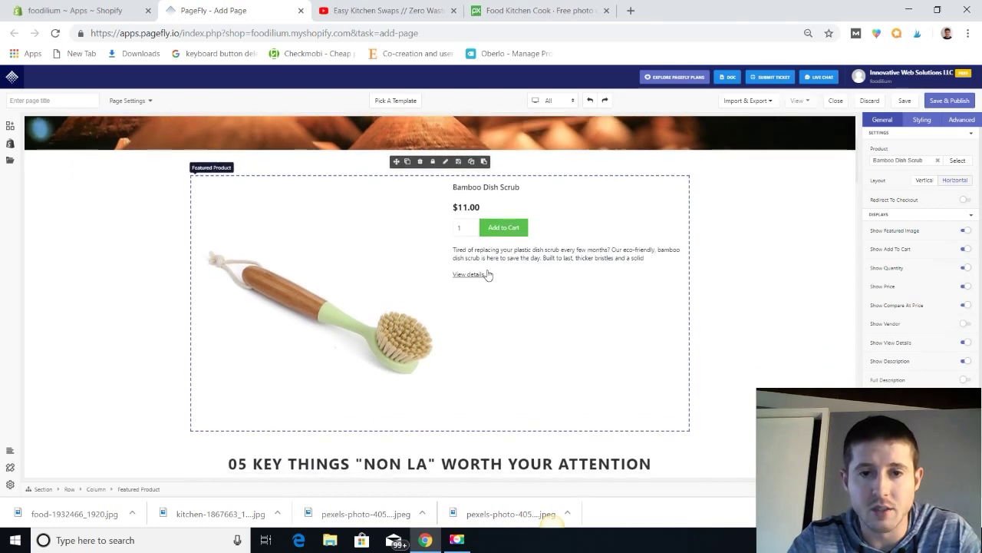
scroll(488, 278, "up", 7)
scroll(497, 354, "down", 2)
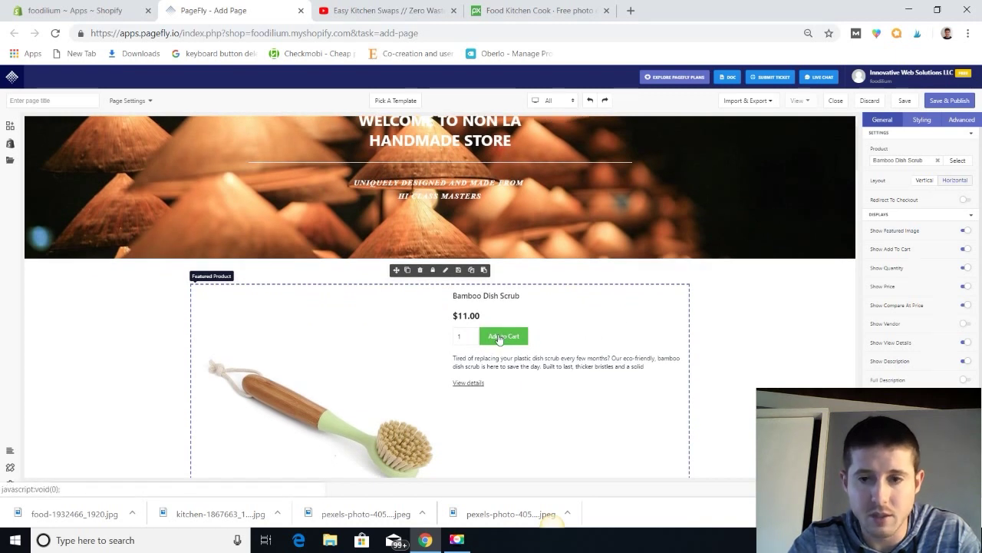
left_click(924, 121)
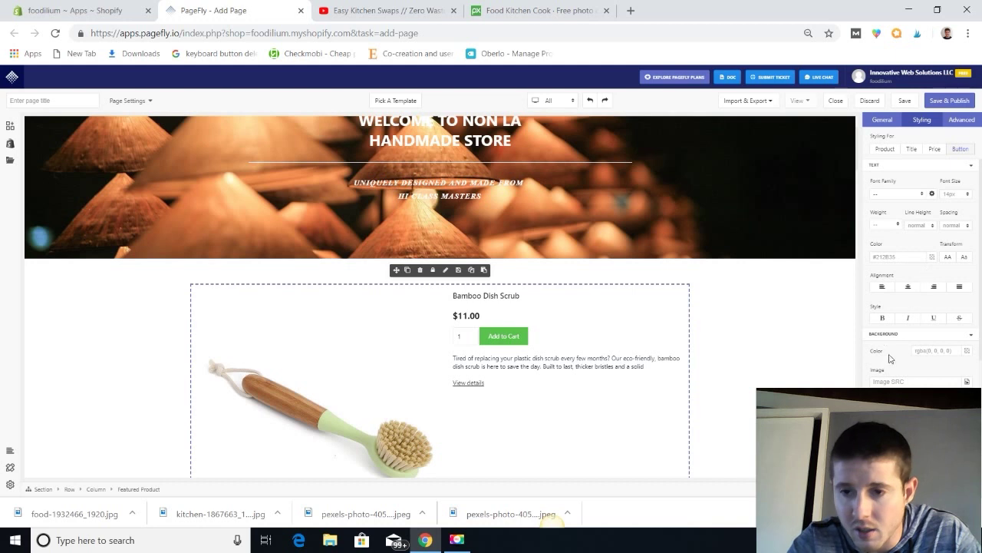
left_click(968, 352)
left_click(952, 333)
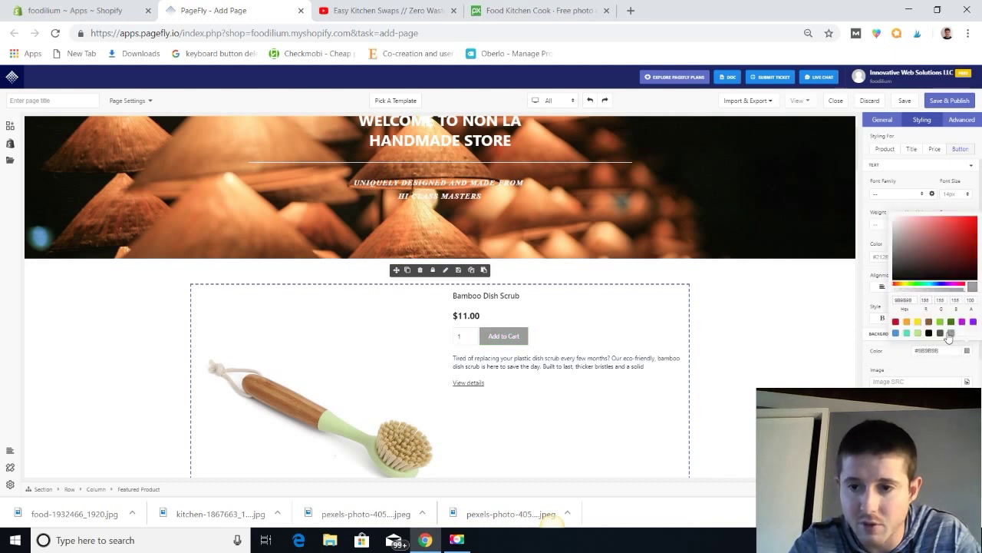
left_click(899, 356)
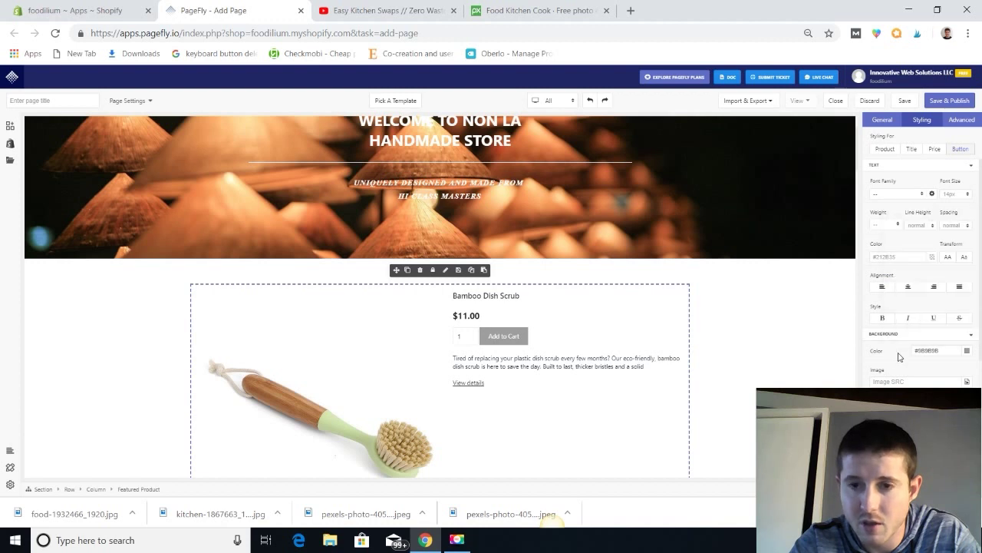
Set the Add to Cart button's font size to 18px.
left_click(968, 197)
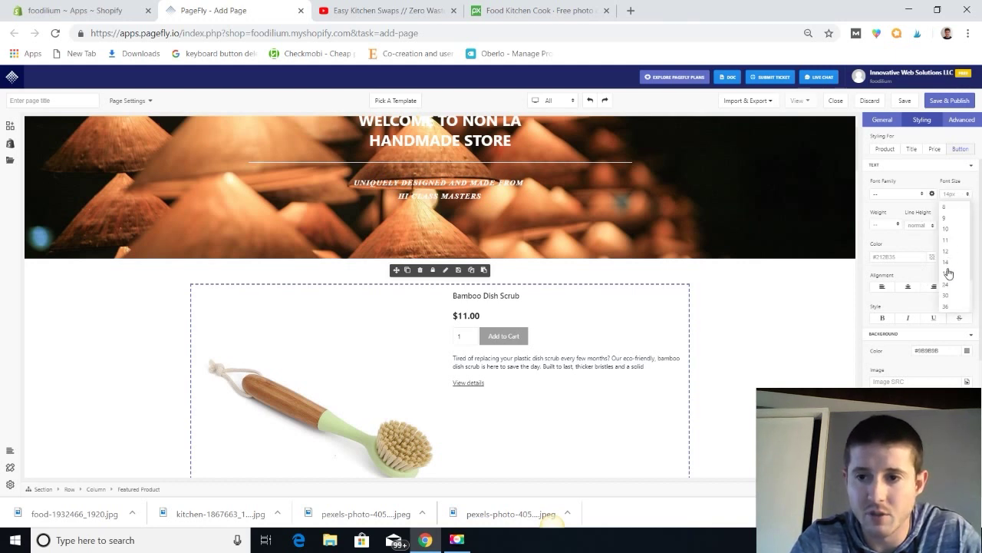
left_click(947, 273)
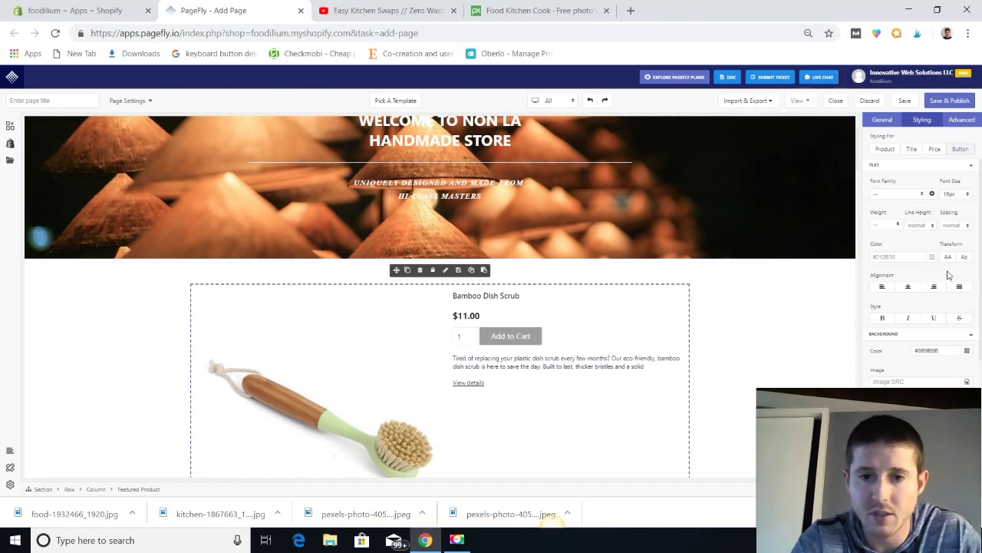
left_click(968, 197)
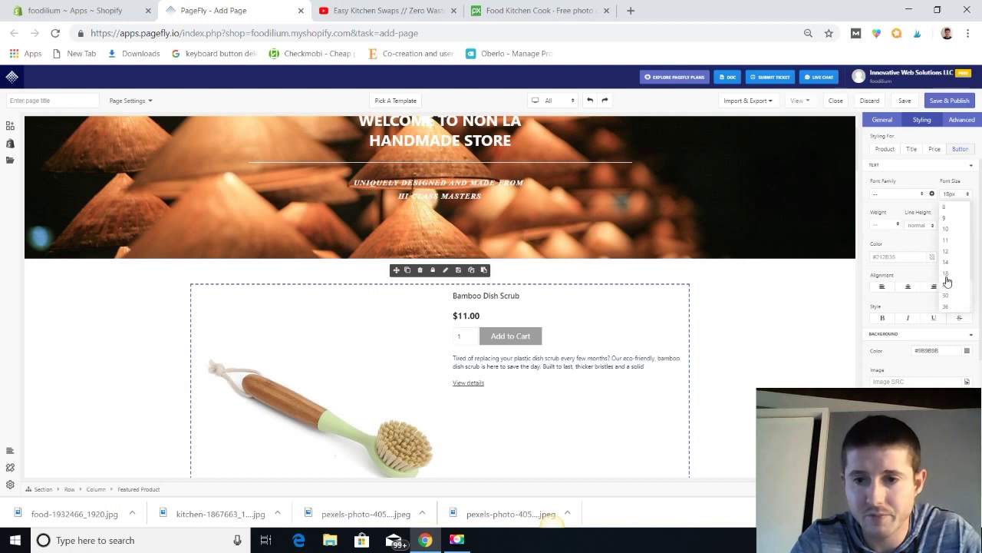
left_click(948, 275)
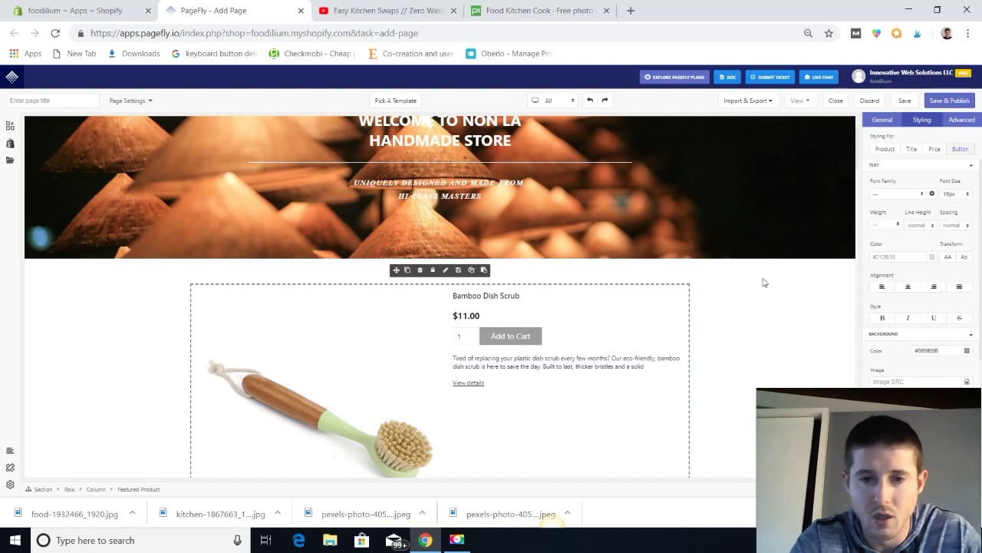
Replace the hero section's background image with the kitchen sink and plants photo from the Downloads folder.
scroll(711, 313, "up", 1)
scroll(714, 300, "up", 1)
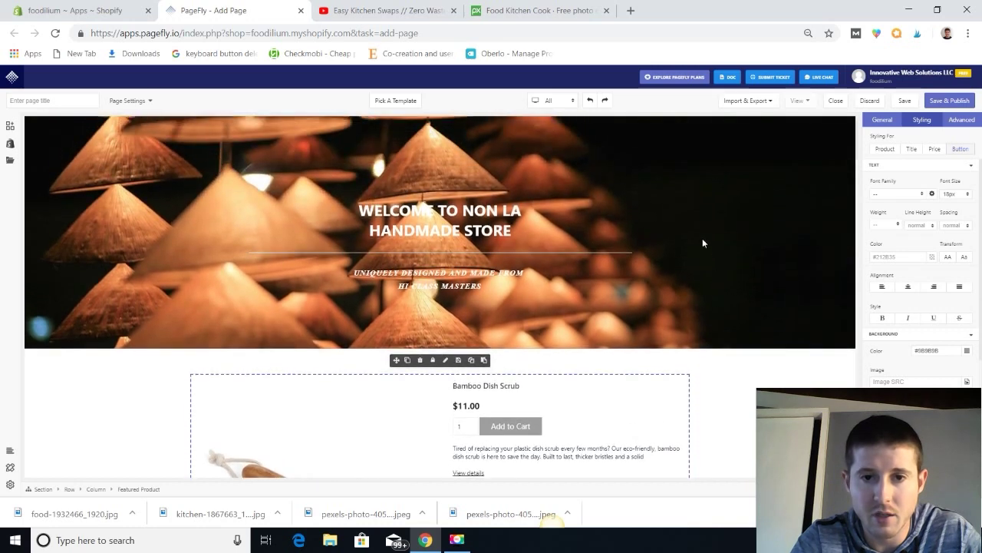
left_click(734, 181)
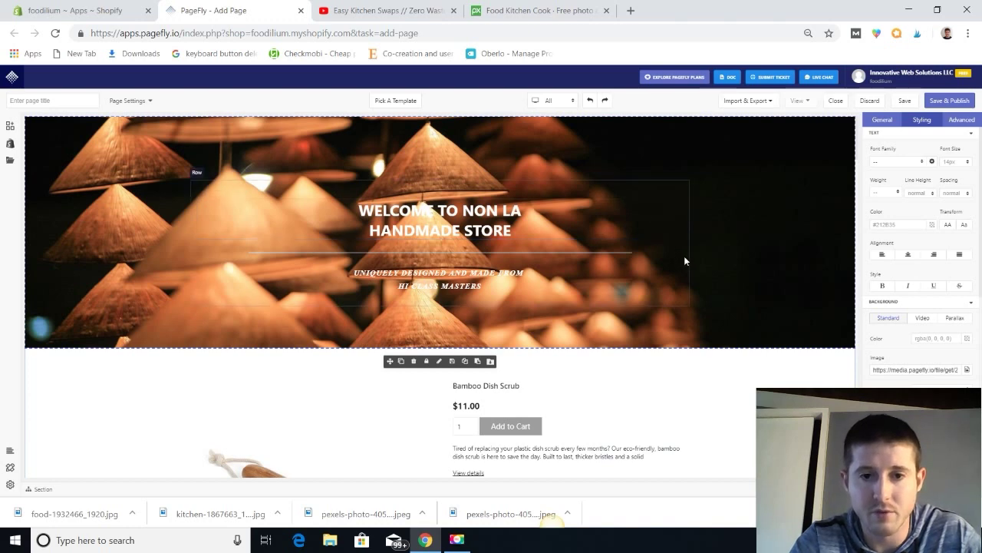
scroll(686, 261, "down", 1)
scroll(685, 261, "down", 2)
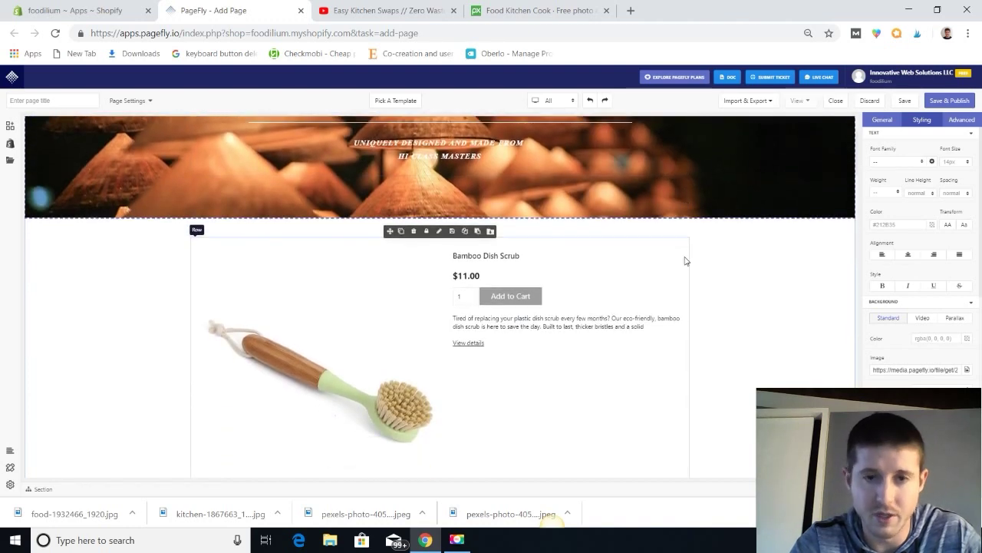
scroll(685, 261, "up", 3)
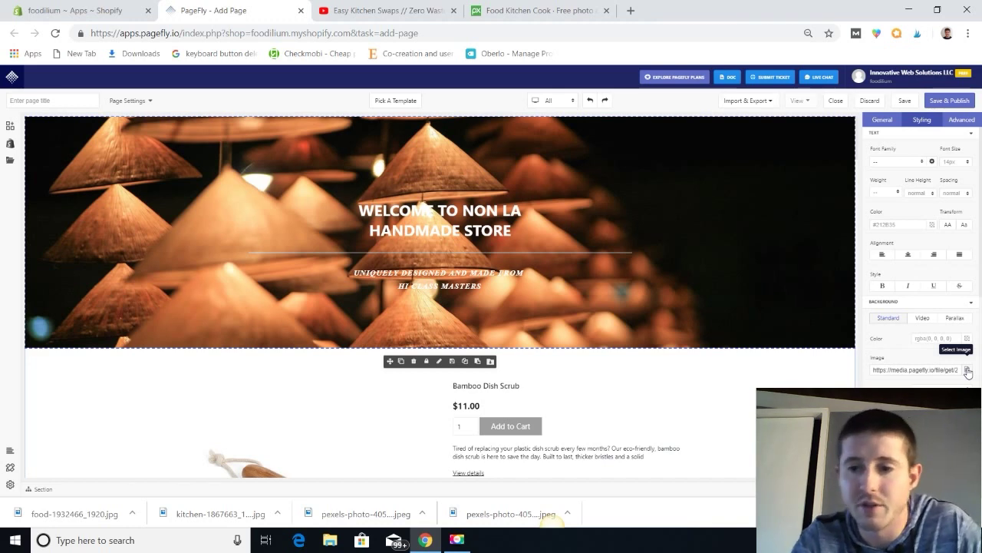
left_click(968, 371)
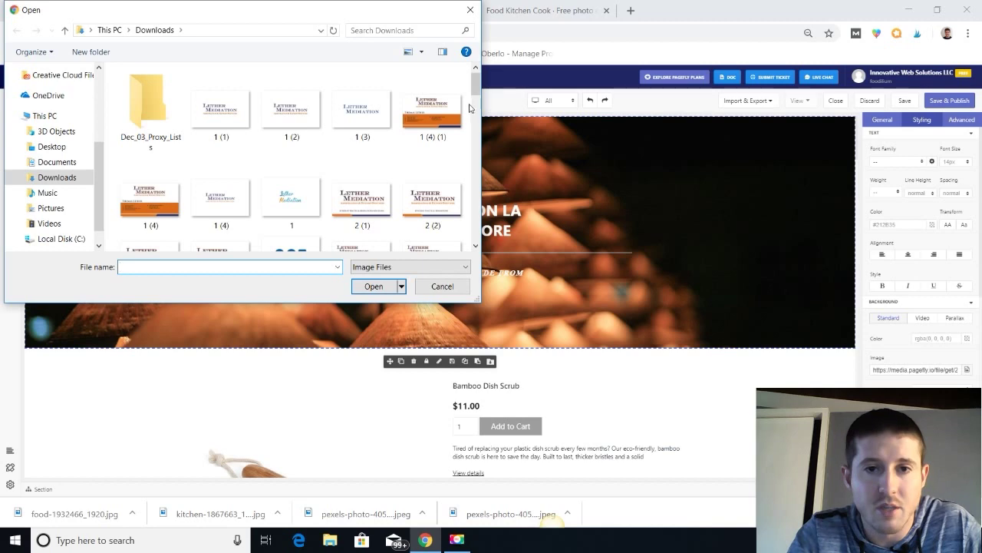
left_click_drag(476, 83, 479, 166)
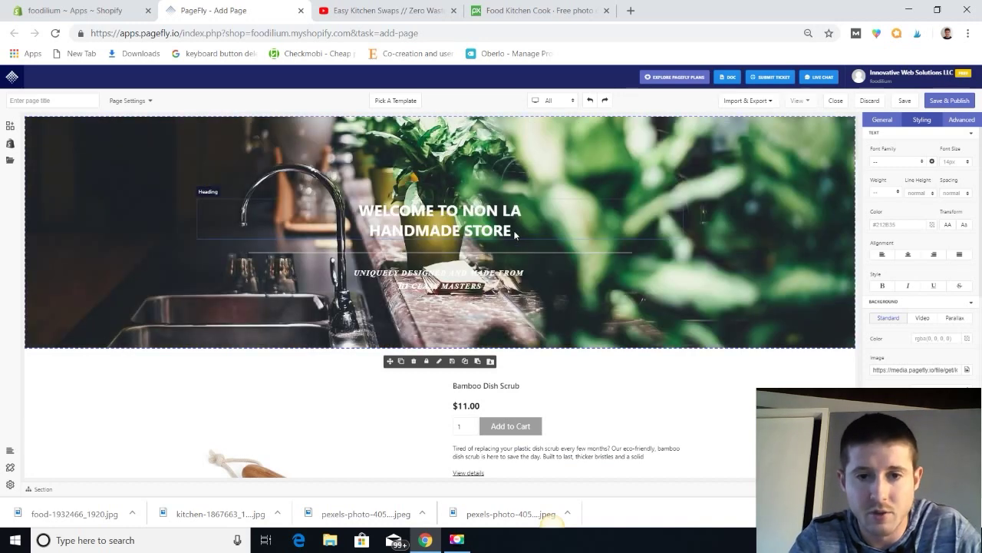
Change the hero banner's main heading to "Hand Crafted Bamboo Dish Scrub".
left_click(508, 230)
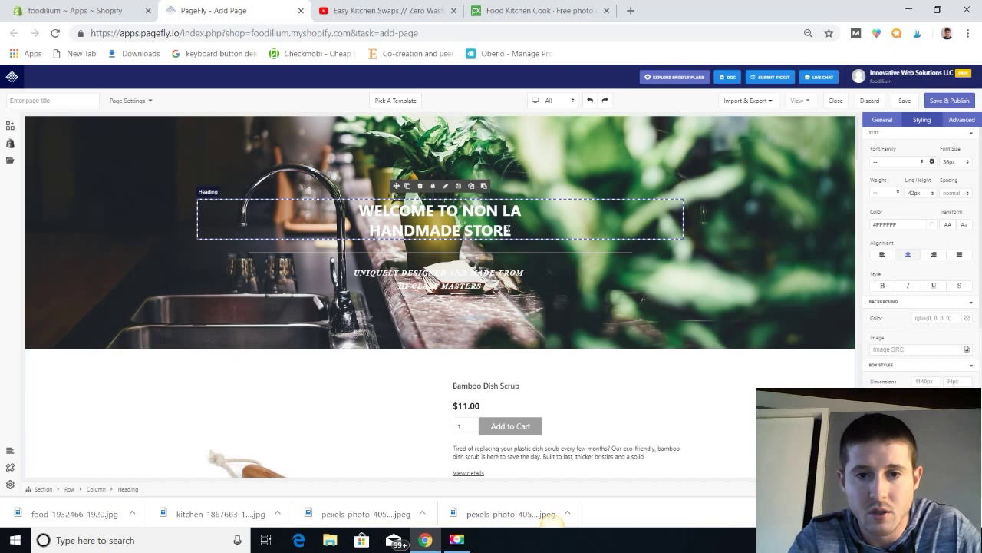
left_click_drag(508, 230, 365, 199)
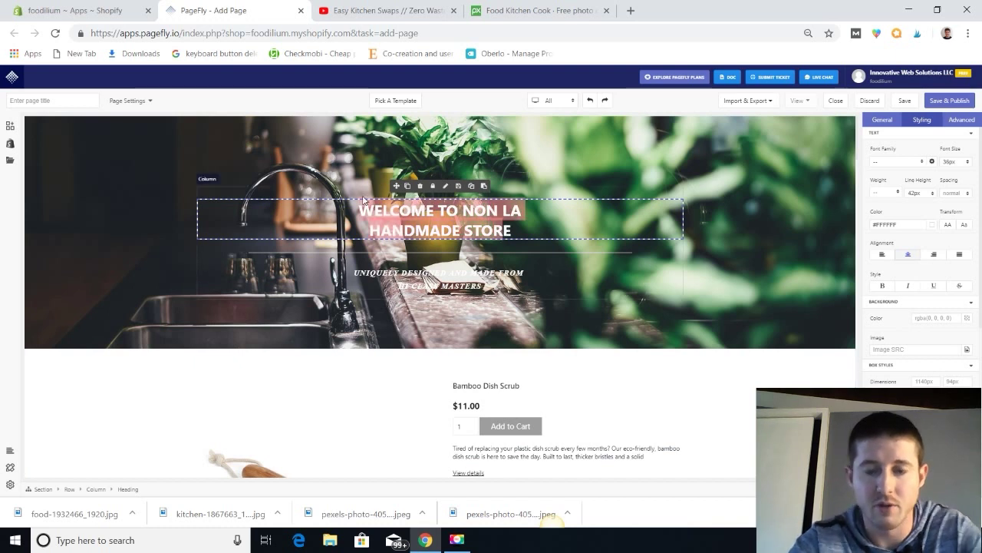
type("E")
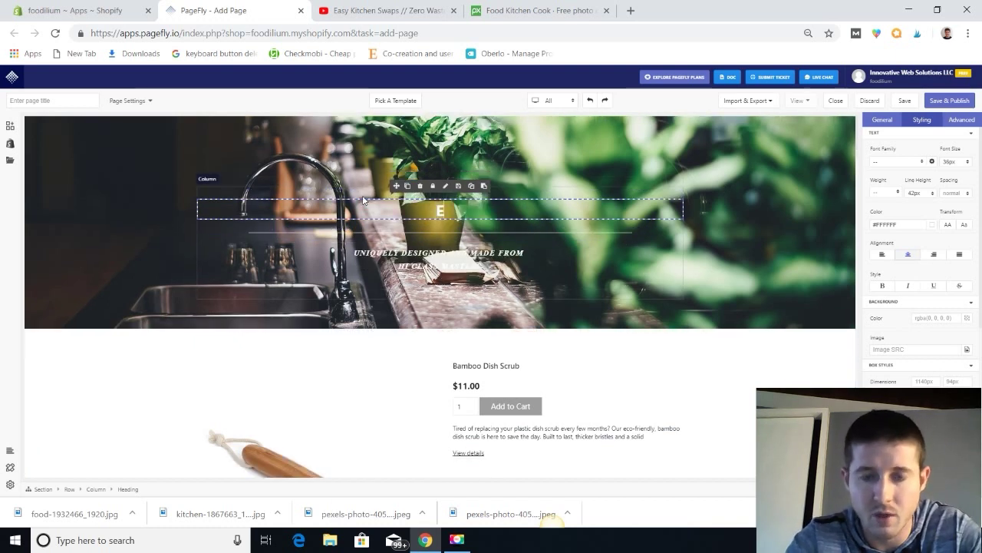
key("BackSpace")
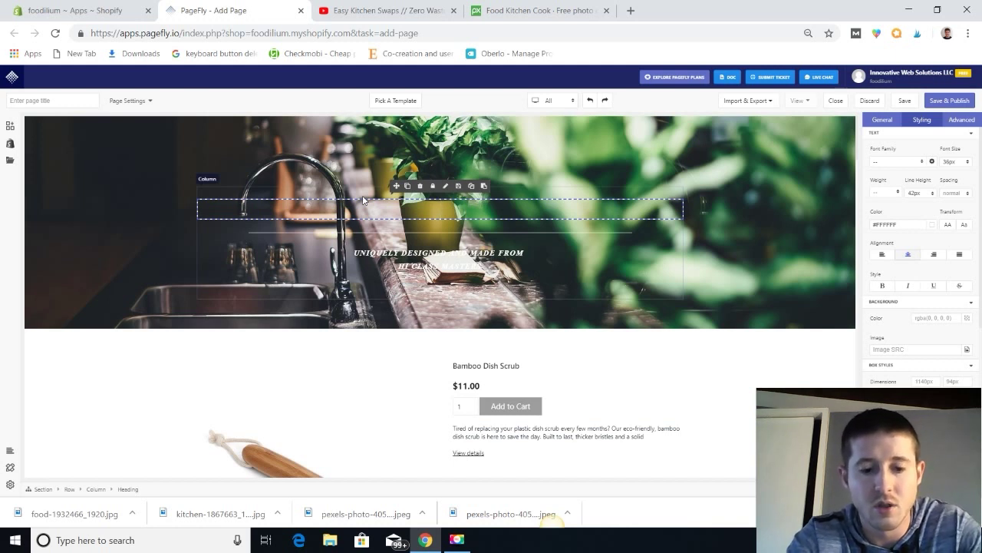
type("Hand C")
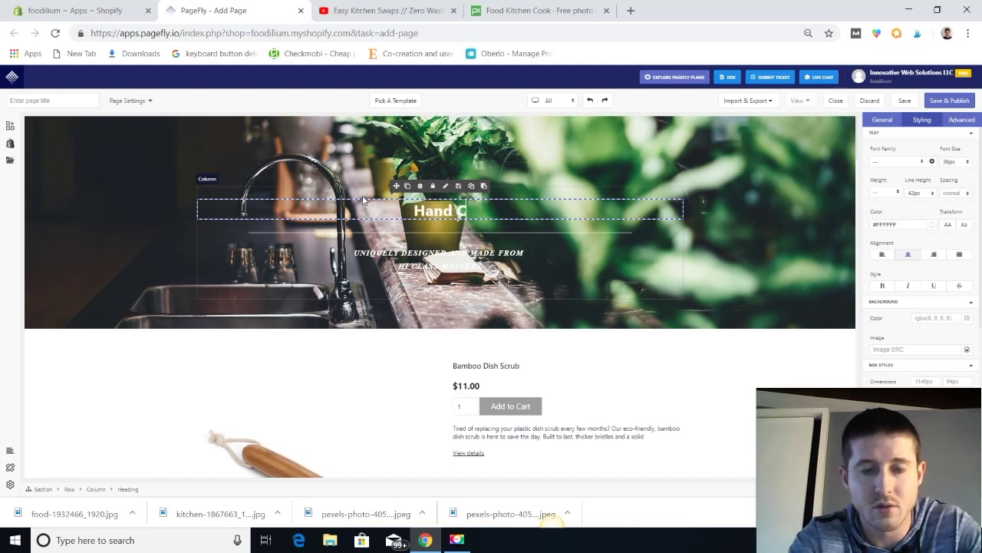
type("rafted")
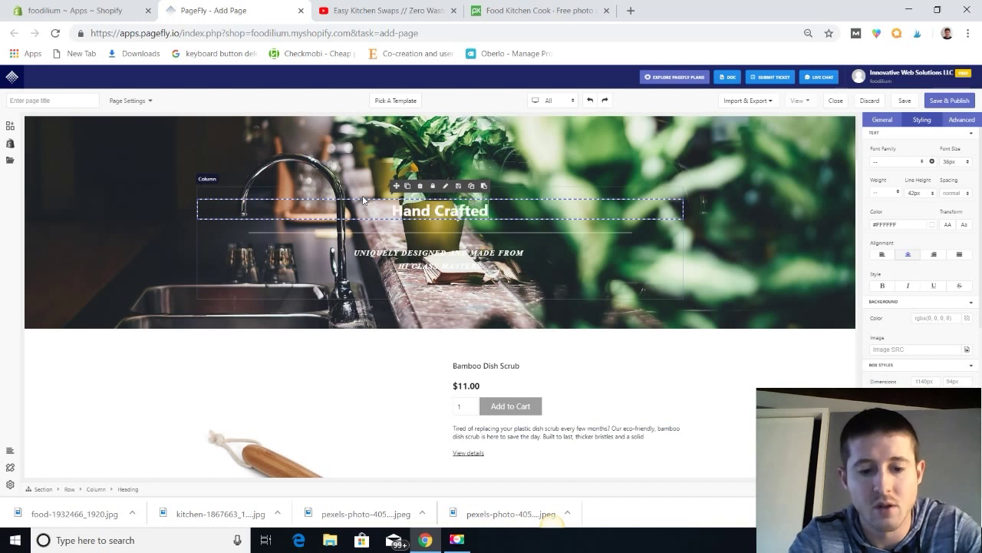
type(" Bamboo Sish")
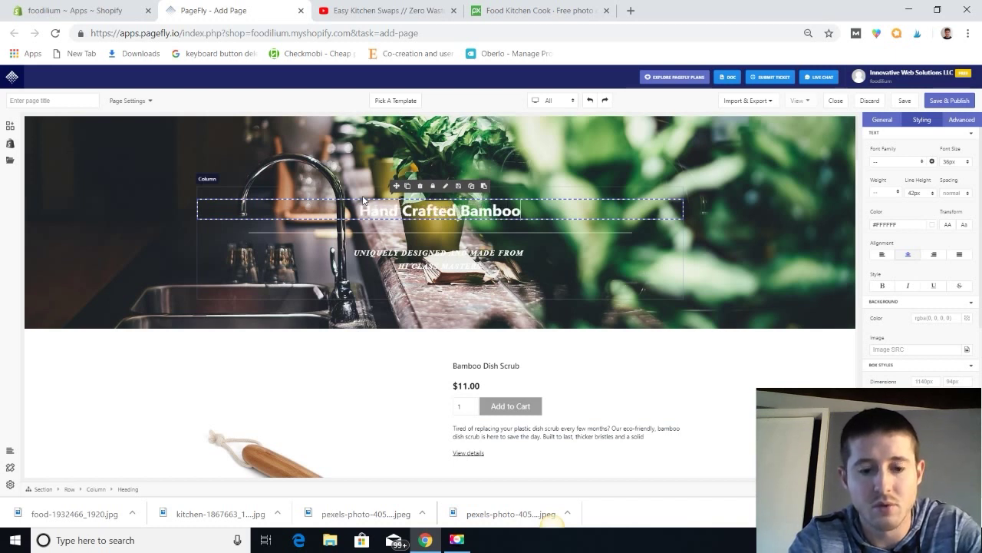
key("BackSpace")
key("BackSpace")
key("BackSpace")
key("BackSpace")
key("BackSpace")
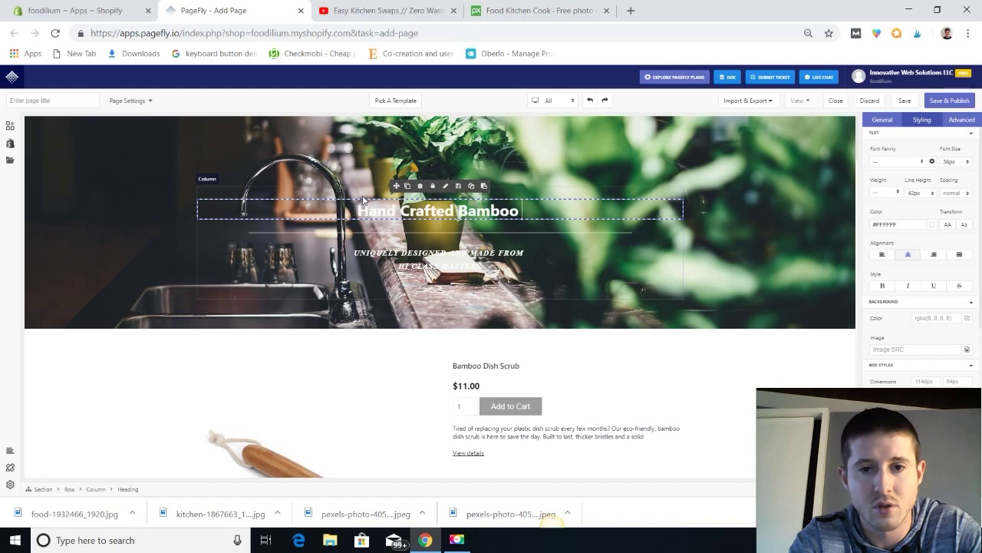
type("DIsh S")
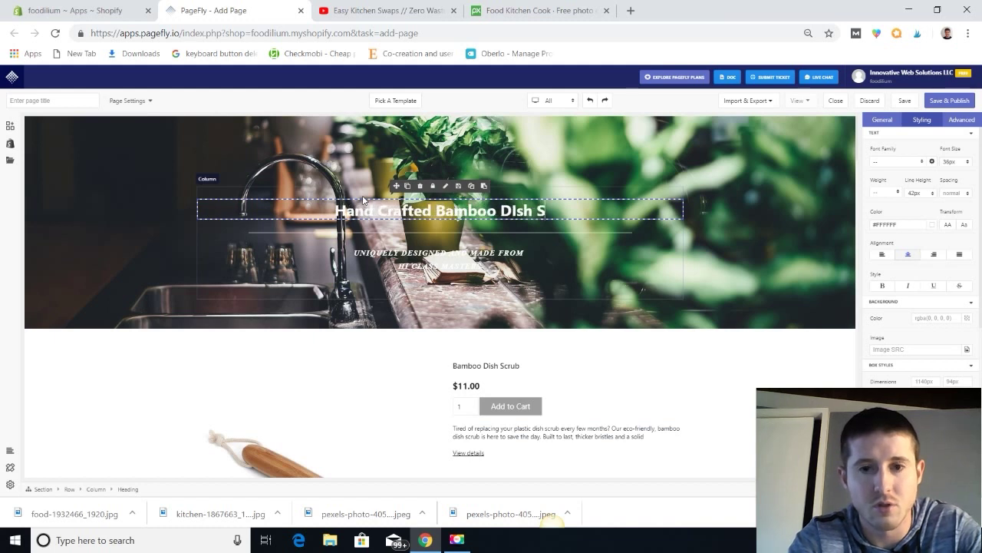
key("BackSpace")
key("BackSpace")
key("BackSpace")
key("BackSpace")
key("BackSpace")
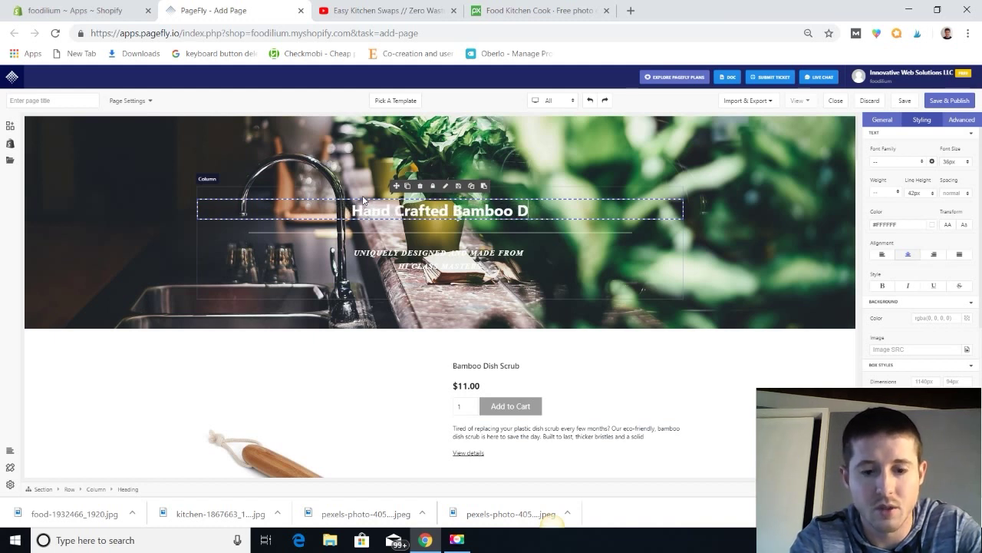
type("ish")
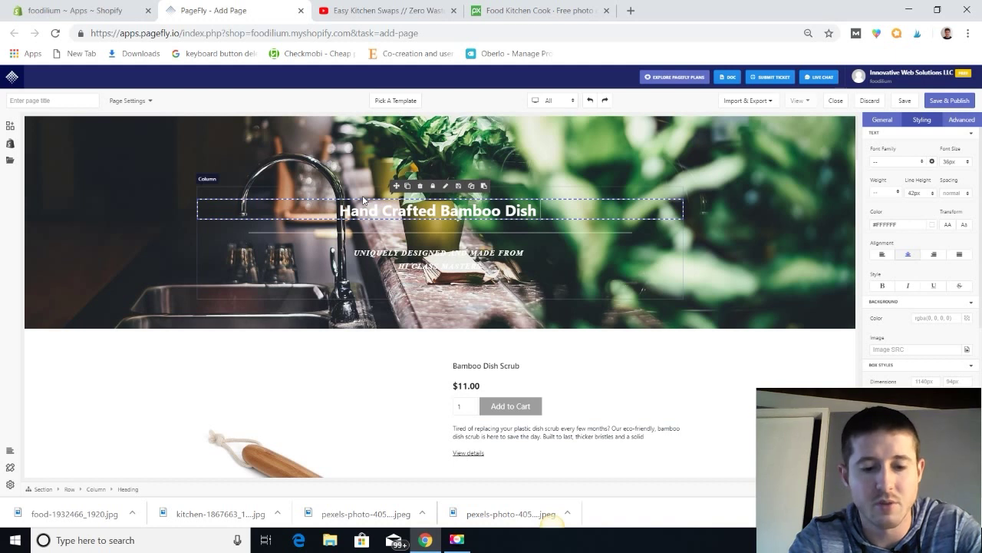
type(" Scrub")
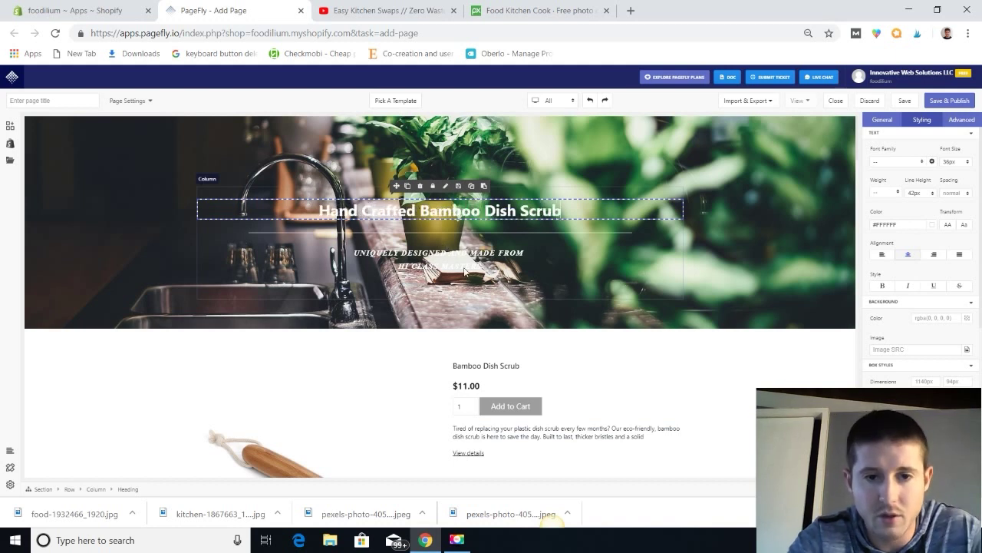
Give the column behind the hero text a semi-transparent black background, rgba(0, 0, 0, 0.67).
left_click(465, 264)
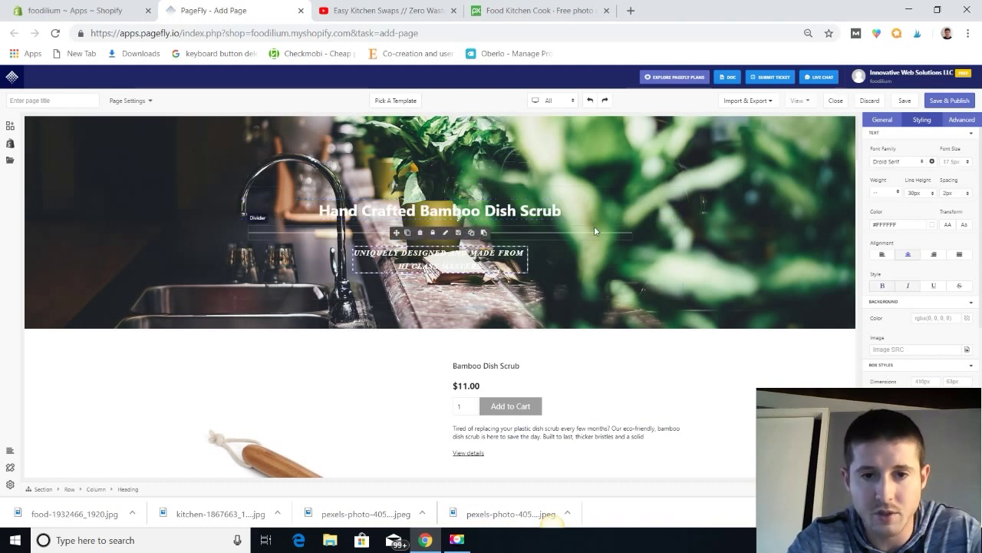
left_click(660, 223)
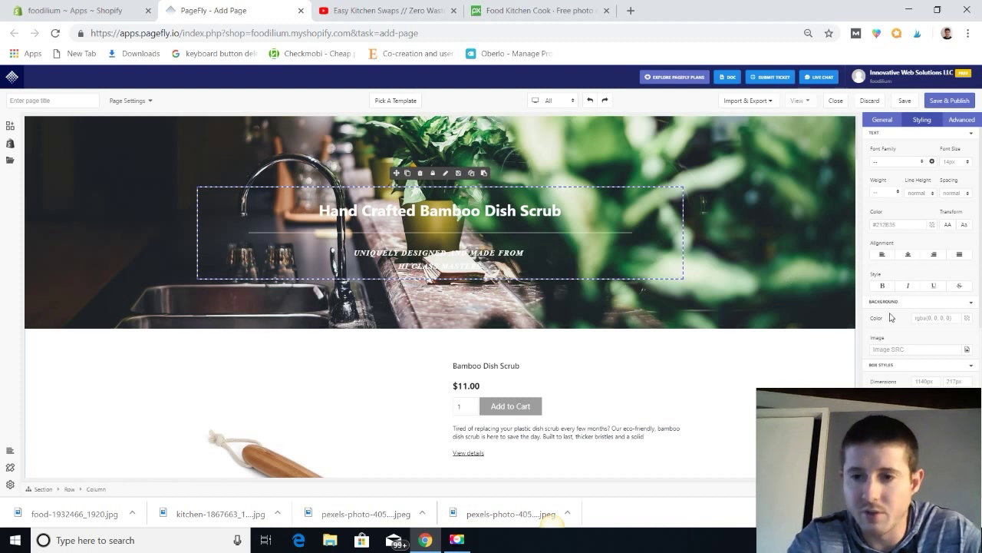
left_click(966, 318)
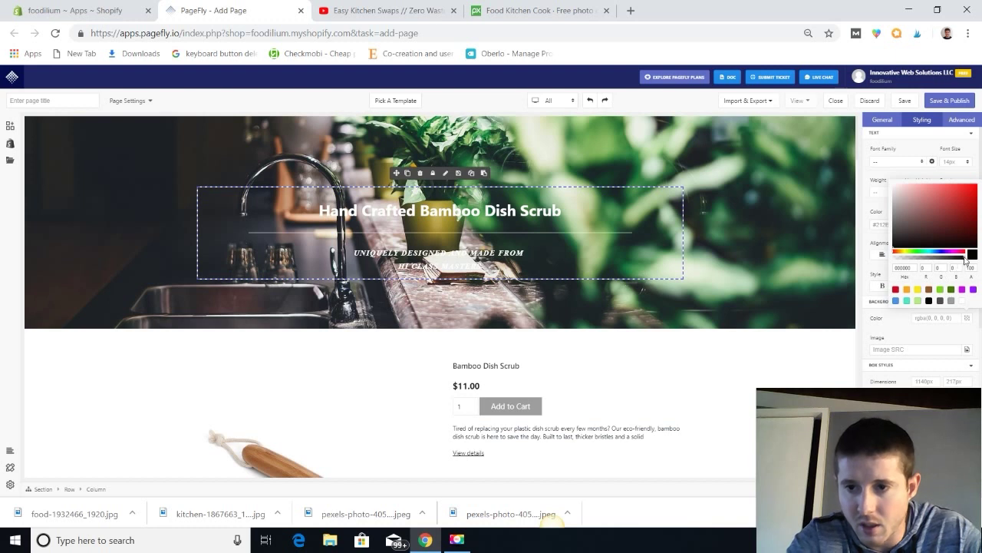
left_click_drag(966, 261, 944, 263)
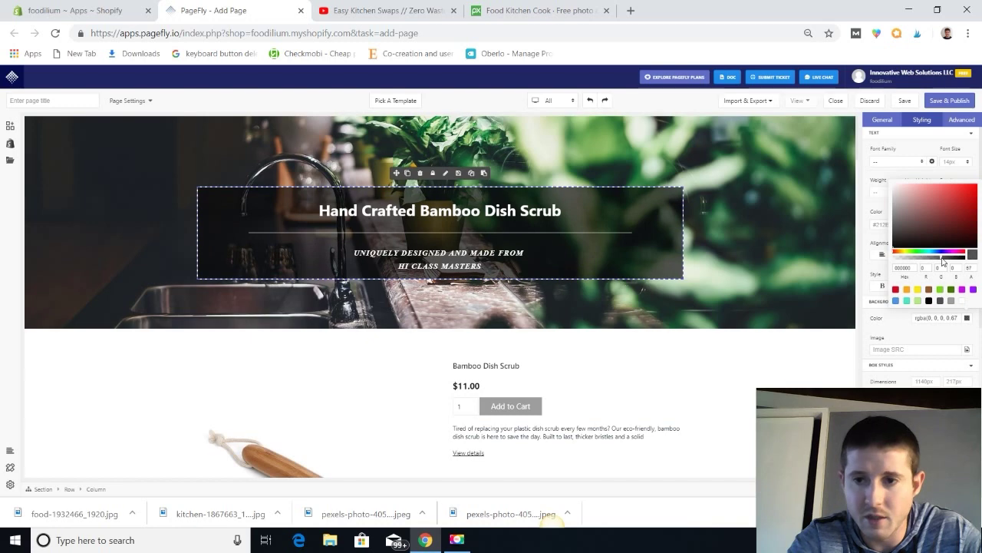
left_click(813, 361)
Review the featured product and the template's image-and-text sections below the hero banner.
scroll(711, 364, "down", 1)
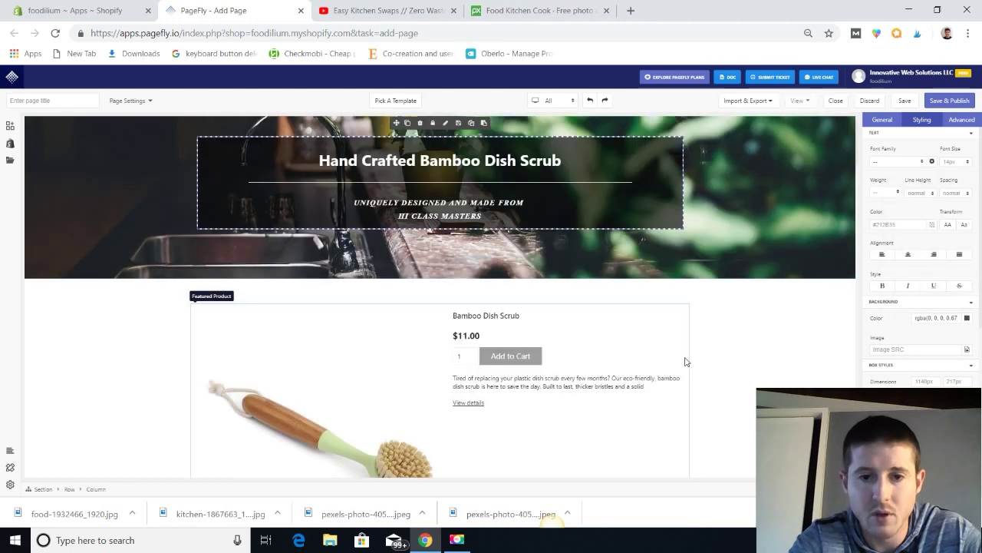
scroll(685, 362, "down", 5)
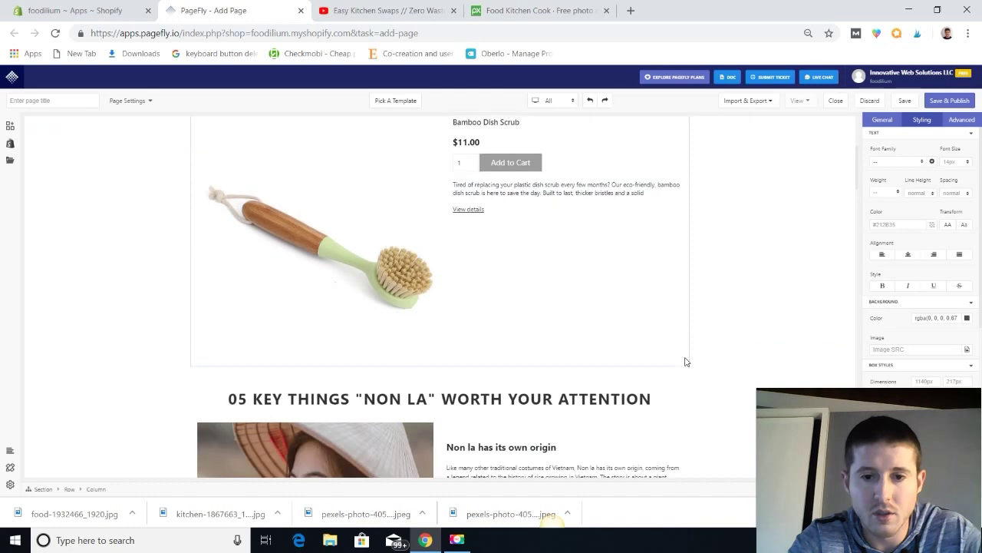
scroll(686, 361, "down", 4)
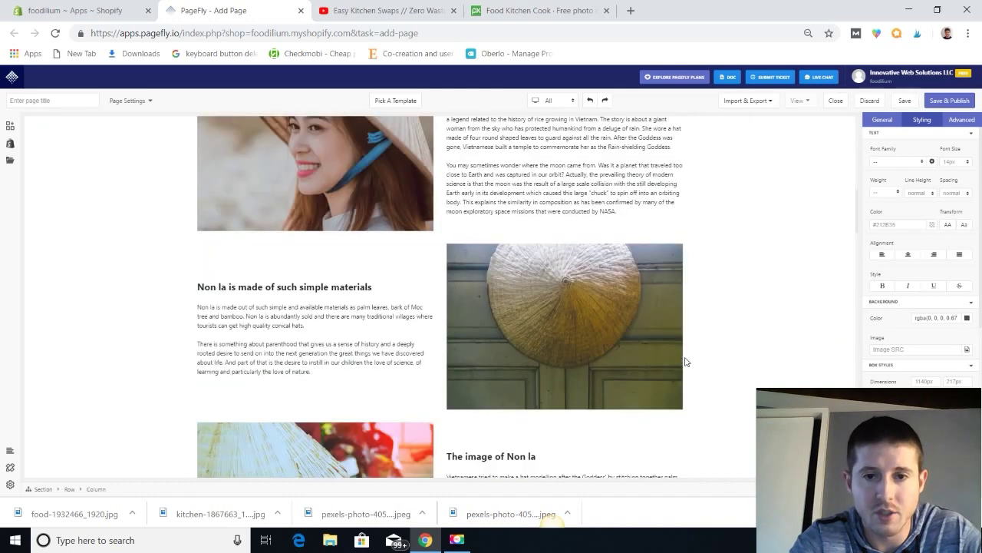
scroll(691, 356, "down", 1)
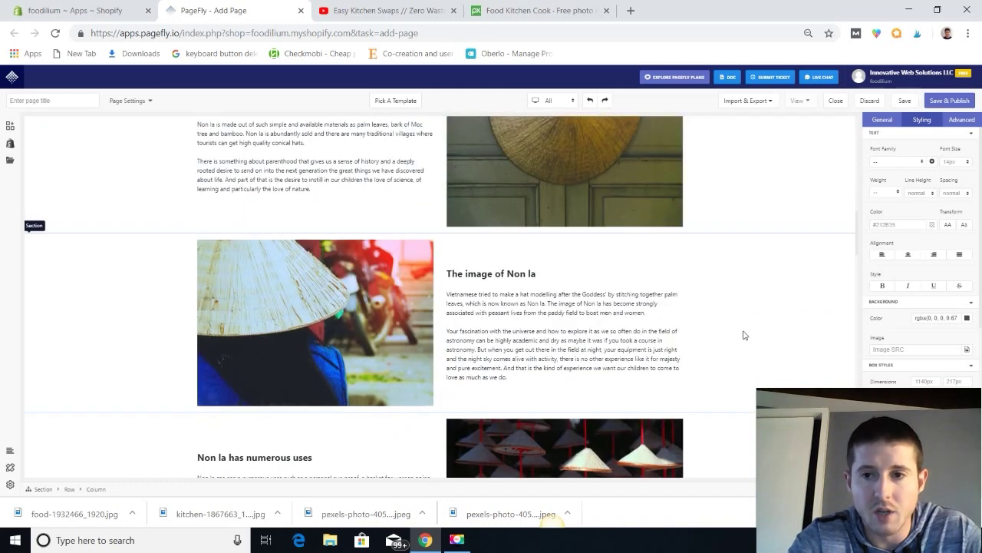
scroll(743, 333, "up", 1)
scroll(758, 271, "up", 3)
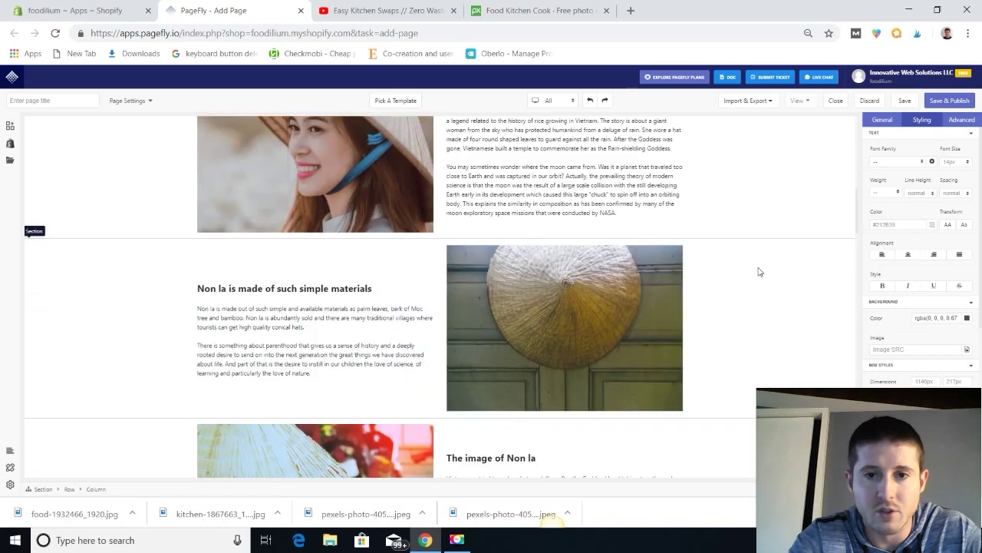
scroll(759, 271, "up", 4)
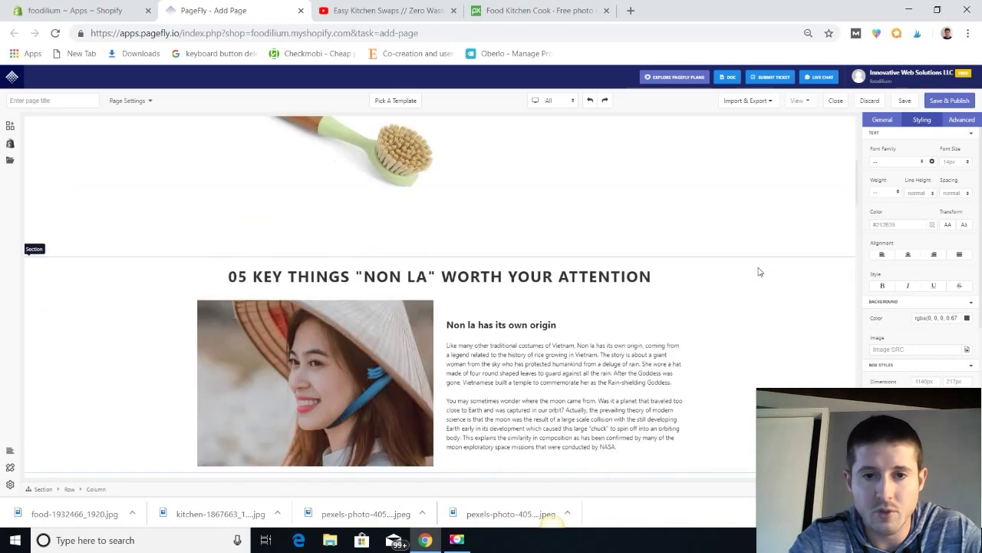
scroll(671, 302, "up", 3)
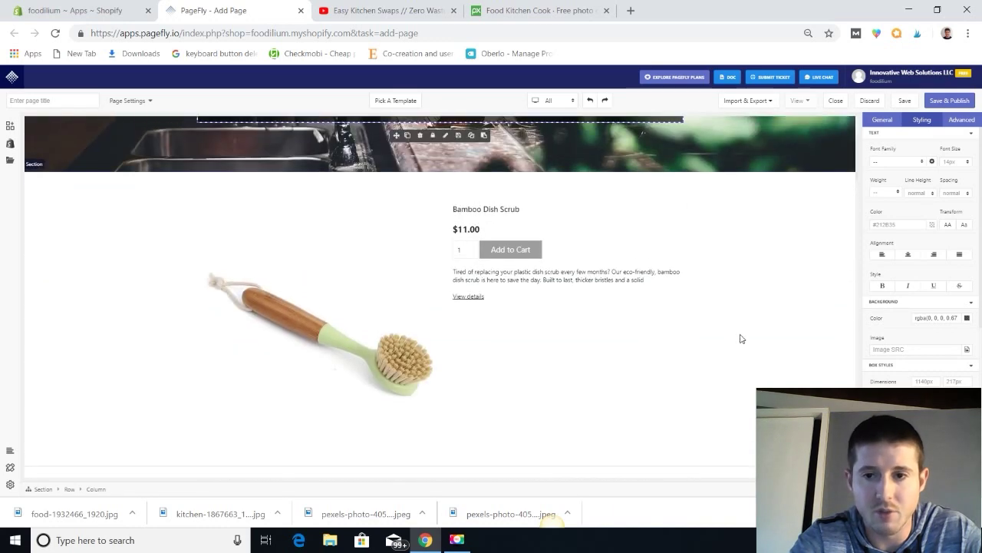
scroll(651, 317, "down", 2)
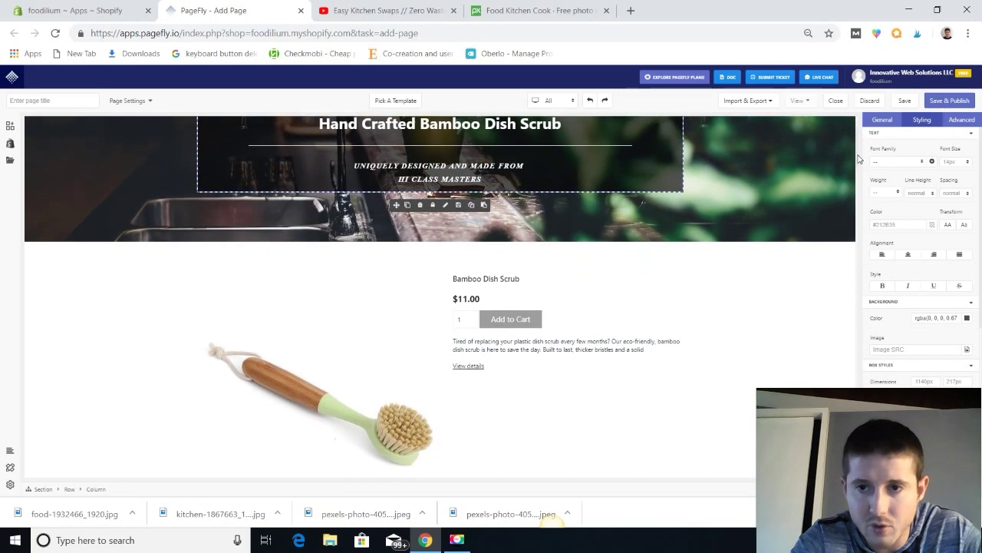
Replace the "05 KEY THINGS" section heading below the featured product with "ABOUT THE SCRUB".
scroll(652, 317, "down", 3)
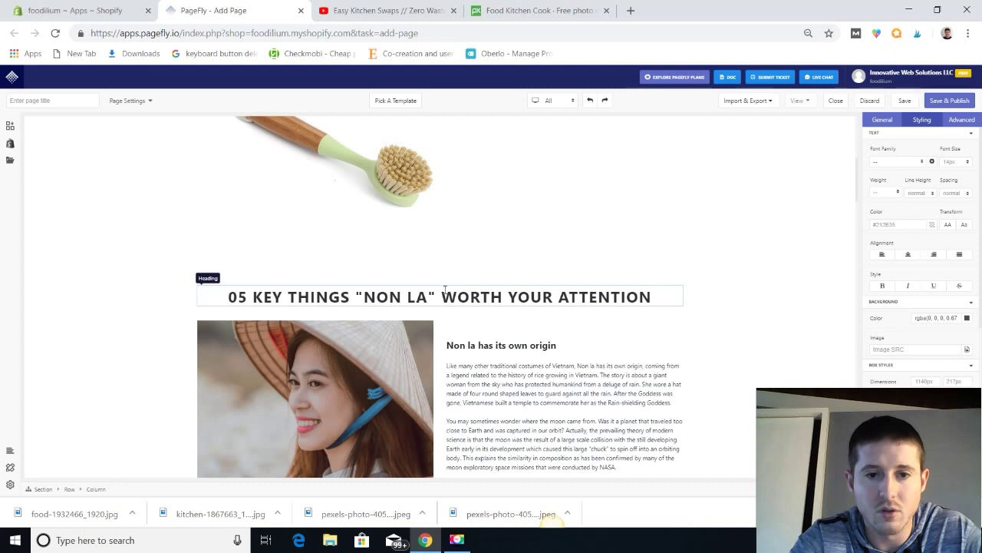
left_click(444, 292)
double_click(444, 296)
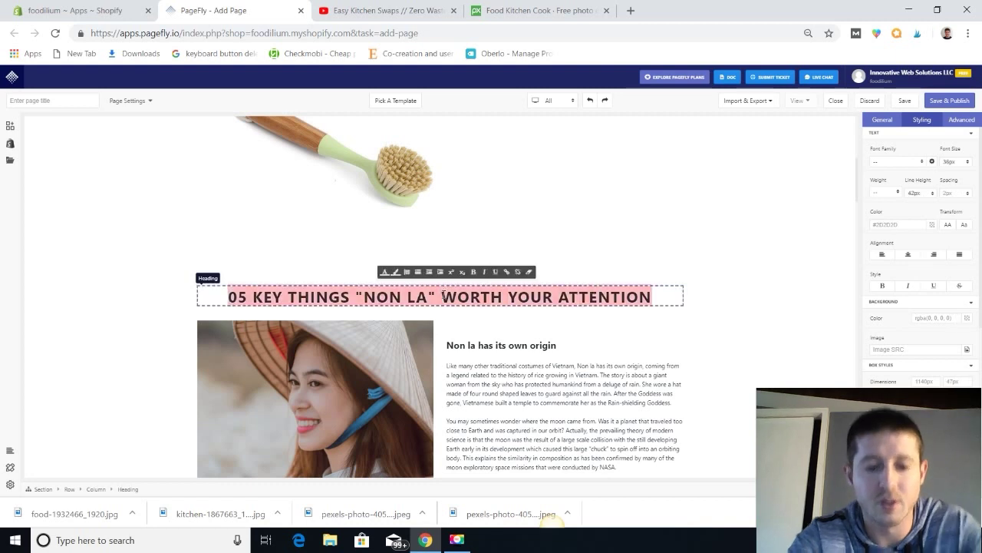
type("ABOUT HTE")
key("Escape")
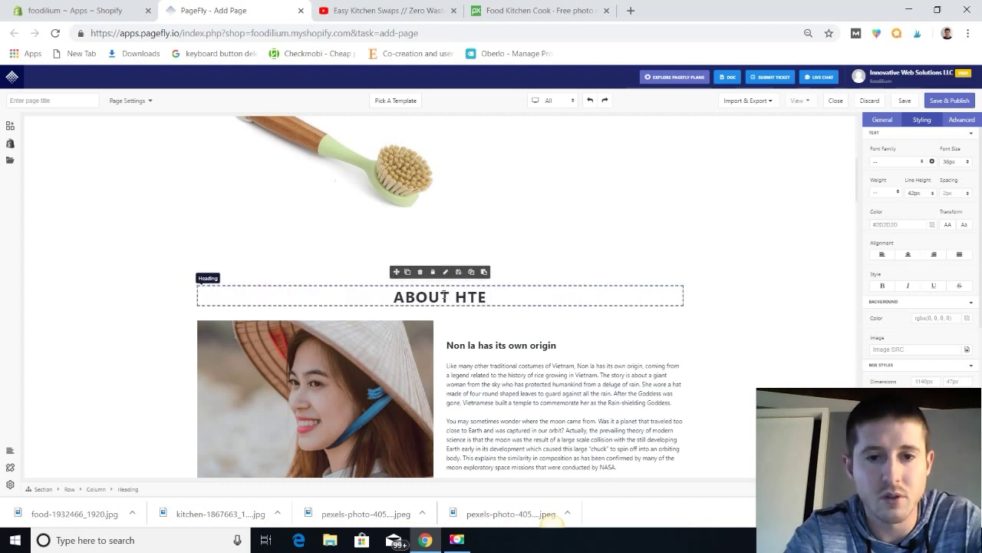
key("BackSpace")
key("BackSpace")
key("BackSpace")
type("THE SC")
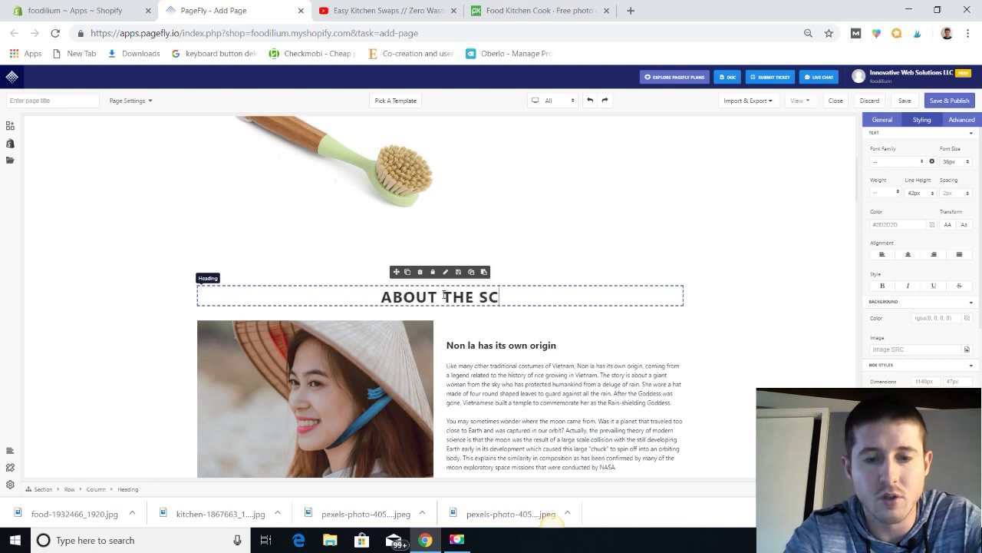
type("RUB")
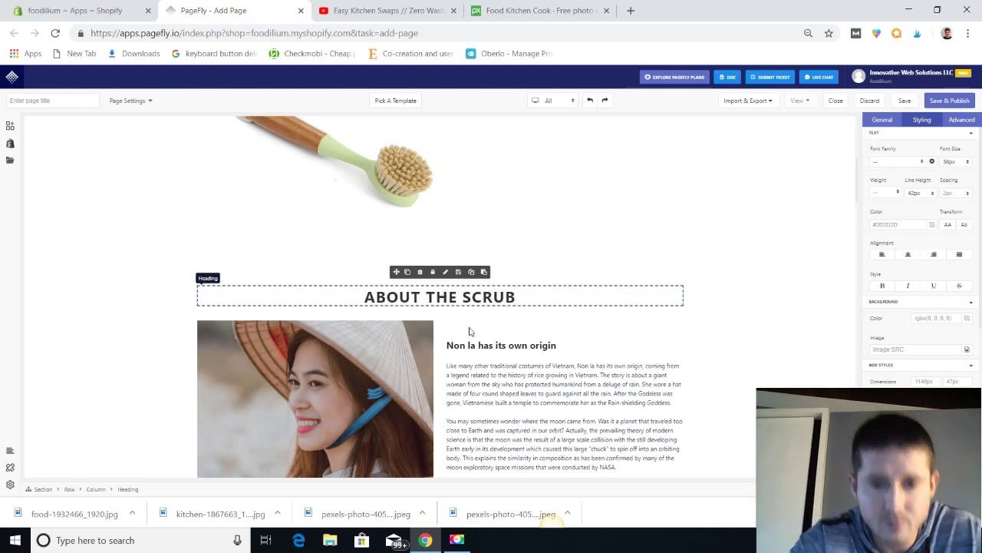
Replace the "Non la has its own origin" subheading in the first image-and-text section with "Origins".
double_click(491, 347)
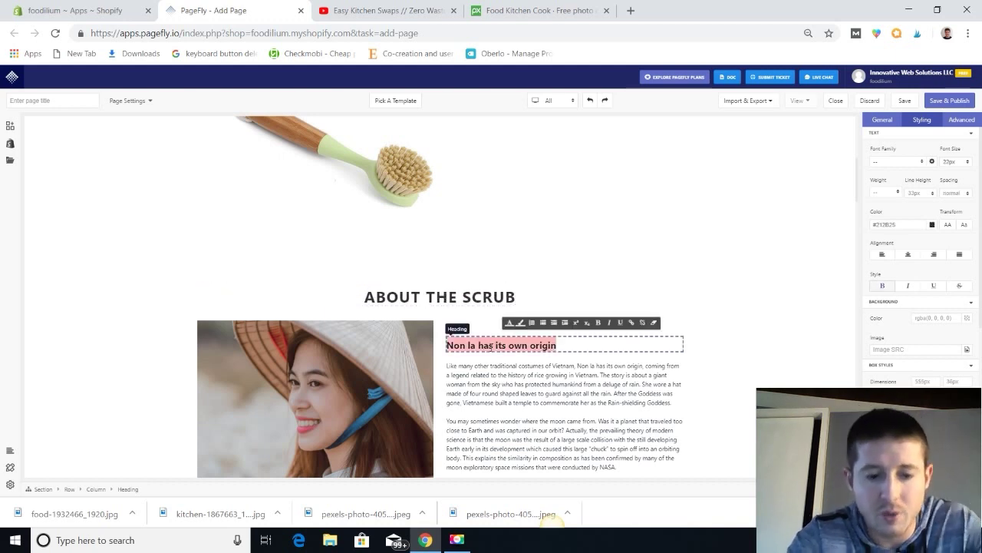
type("POrig")
key("BackSpace")
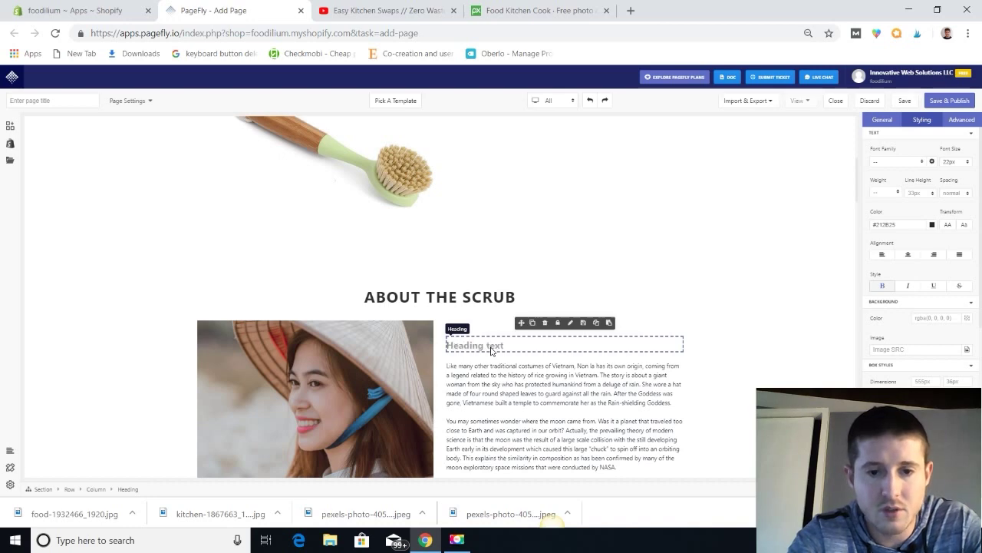
type("Origins")
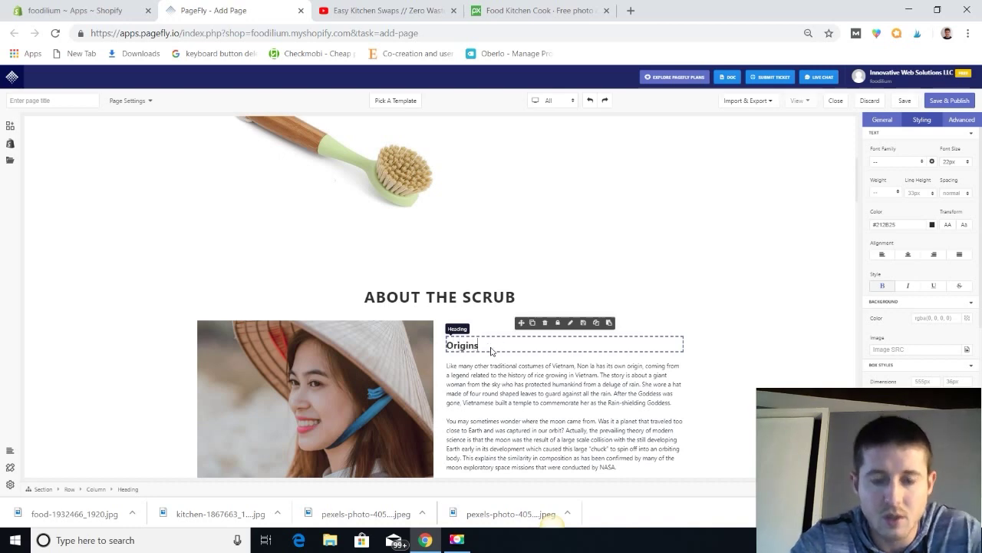
Replace the "Non la is made of such simple materials" subheading with "Materials".
scroll(491, 351, "down", 3)
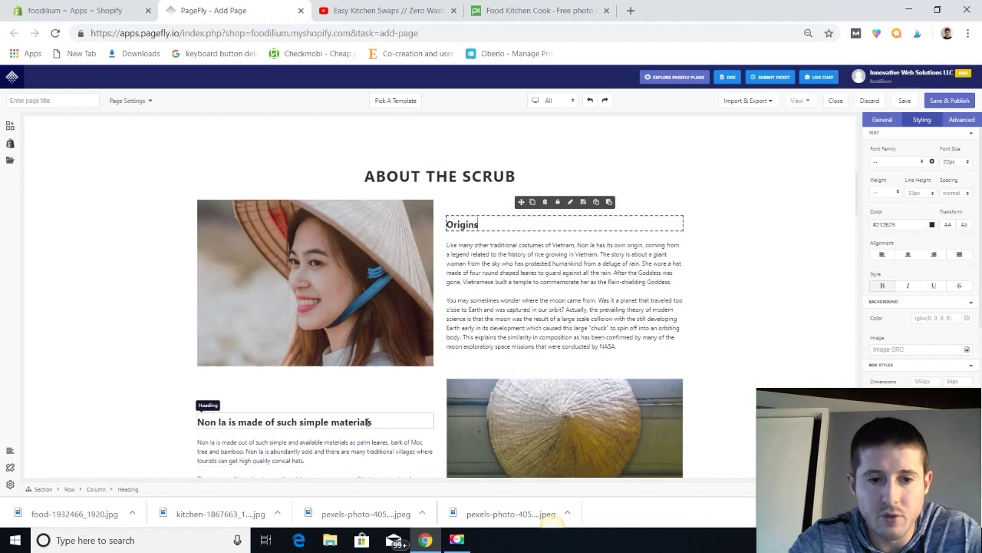
scroll(371, 421, "down", 1)
double_click(316, 372)
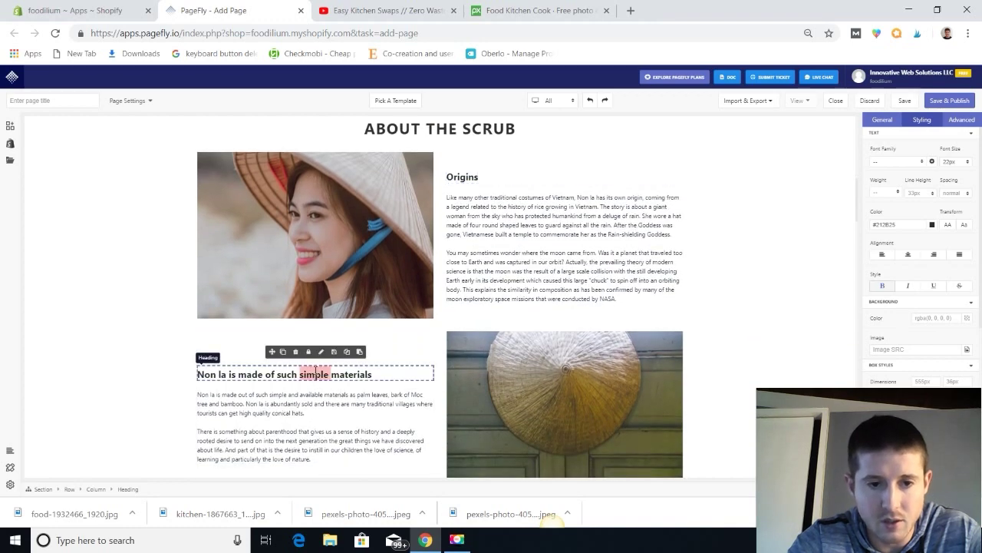
triple_click(316, 372)
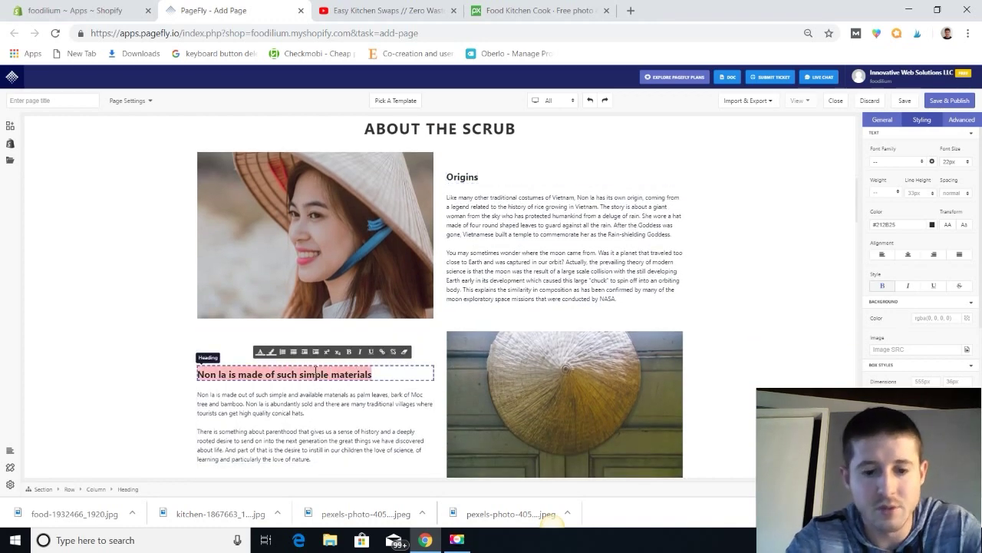
type("Materials")
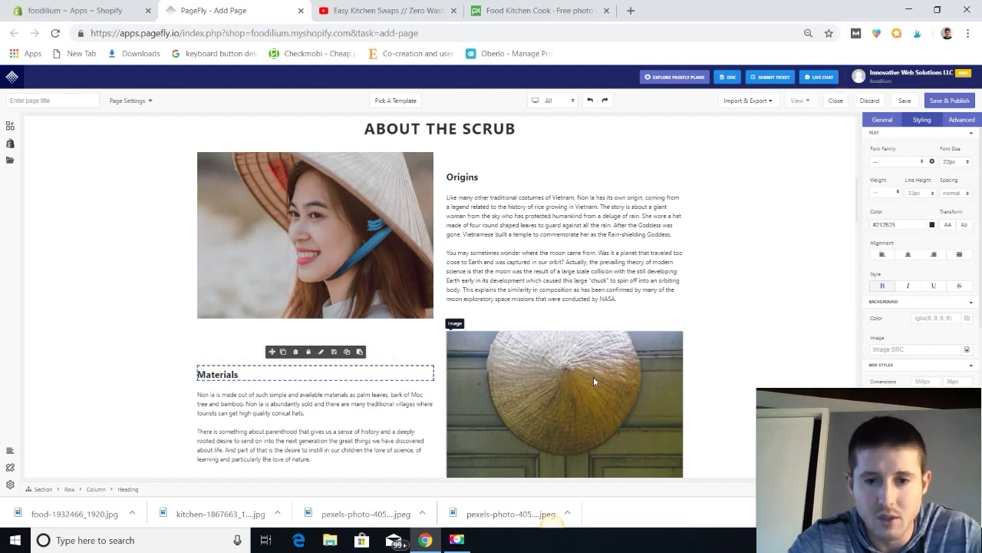
Replace the conical hat image beside the Materials text with the bamboo photo pexels-photo-405034 (1) from Downloads.
left_click(593, 378)
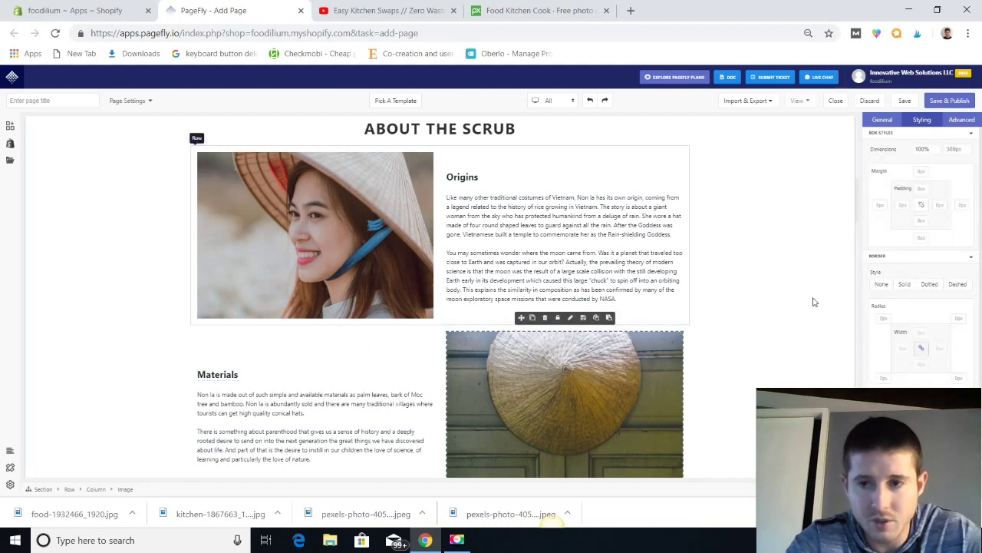
left_click(883, 121)
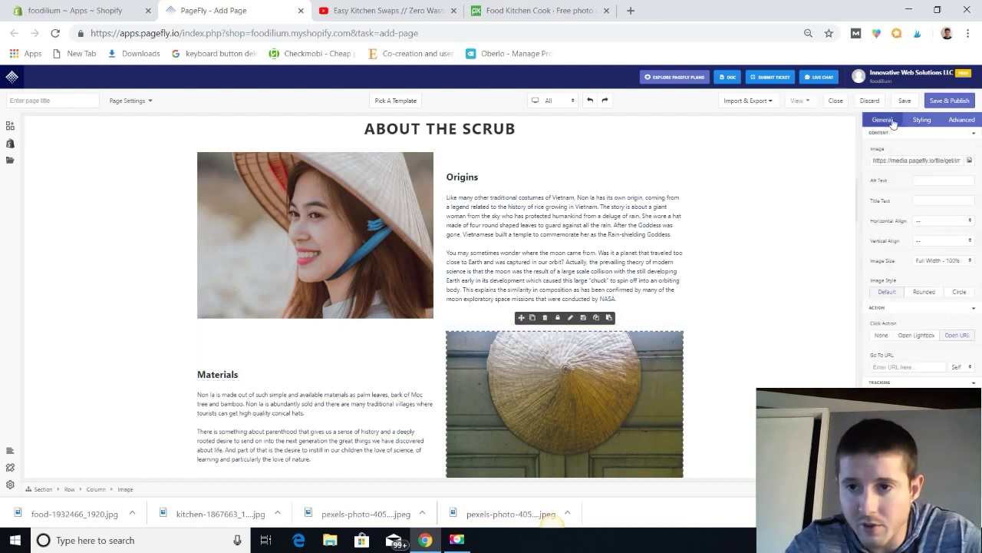
left_click(971, 160)
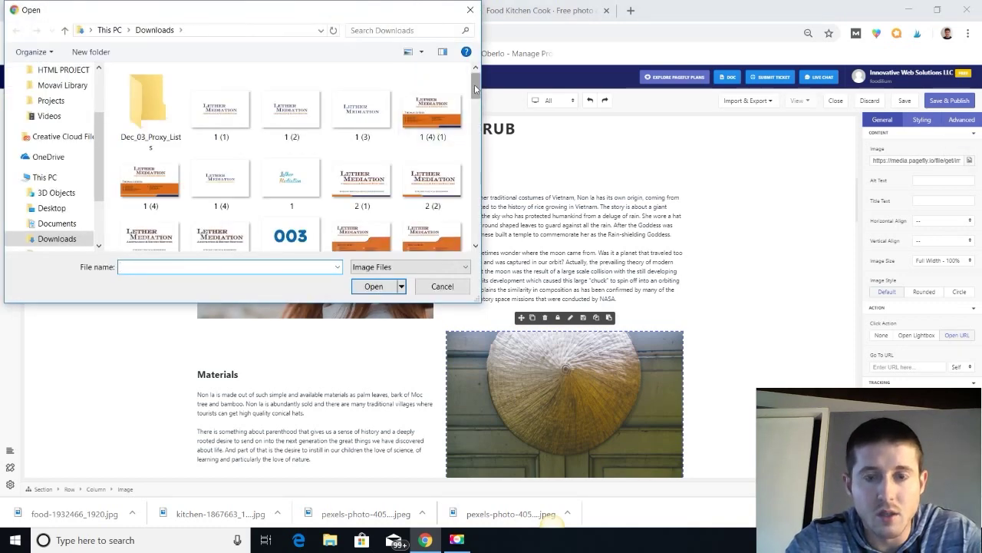
left_click_drag(476, 84, 476, 197)
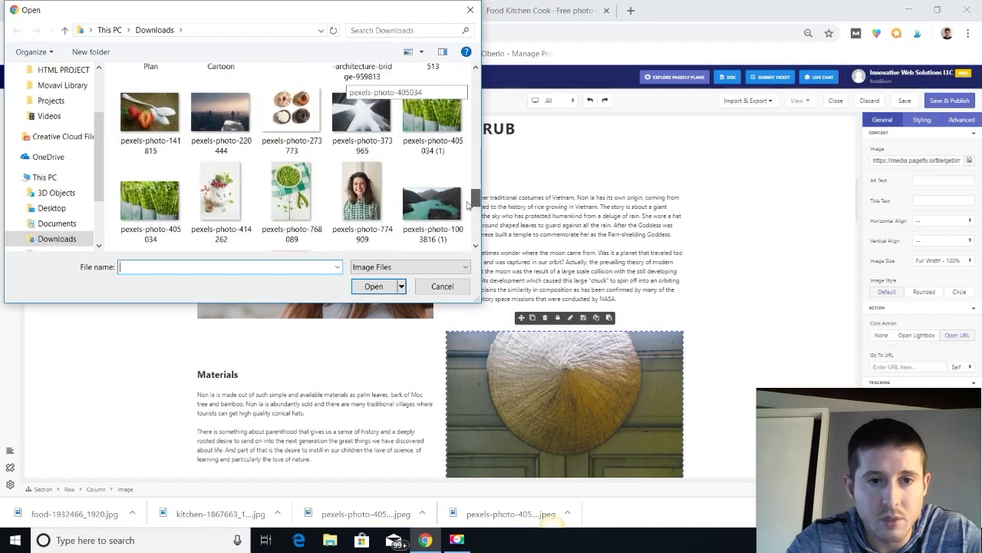
double_click(425, 135)
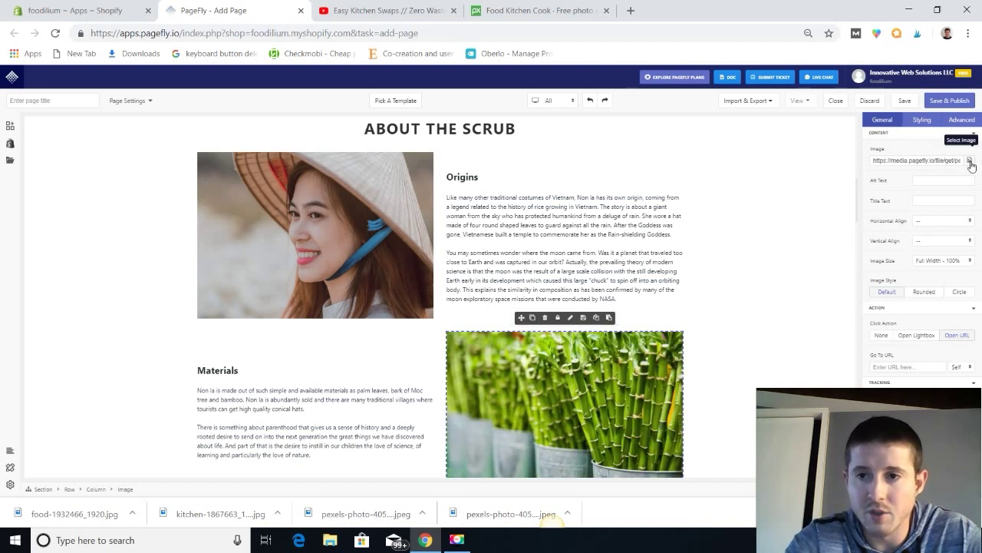
left_click(709, 407)
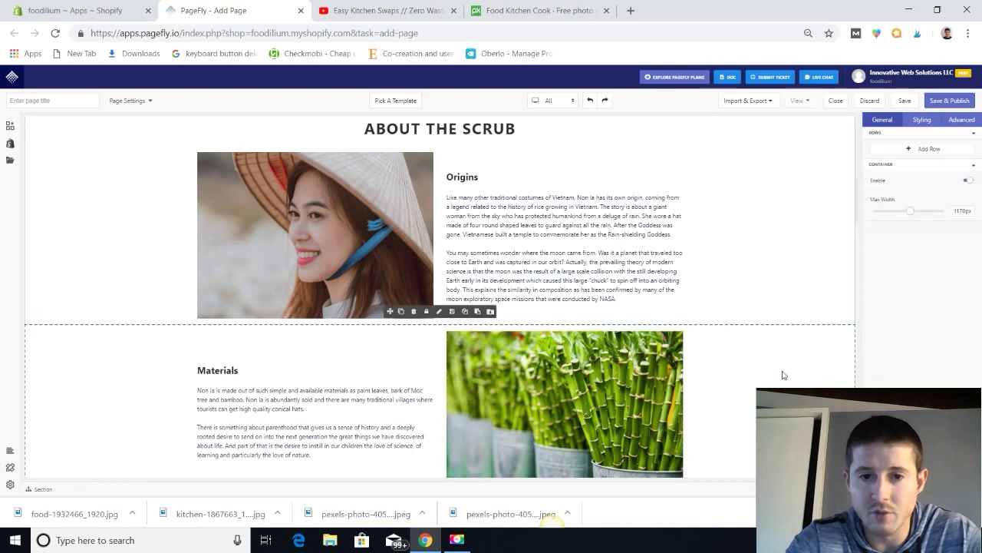
Change the heading above the embedded video to "THE HISTORY OF OUR DISH SCRUB".
scroll(709, 407, "down", 1)
scroll(709, 408, "down", 1)
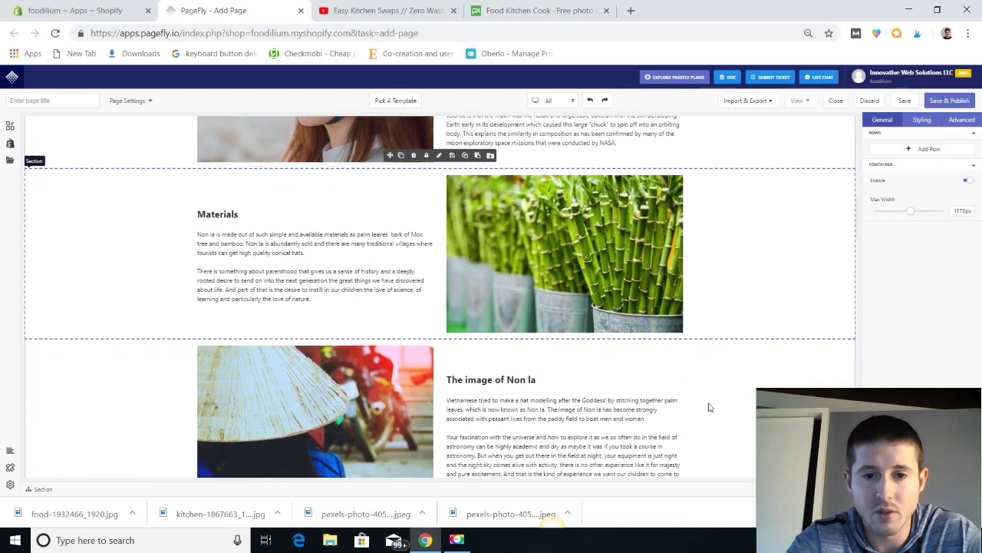
scroll(709, 408, "down", 6)
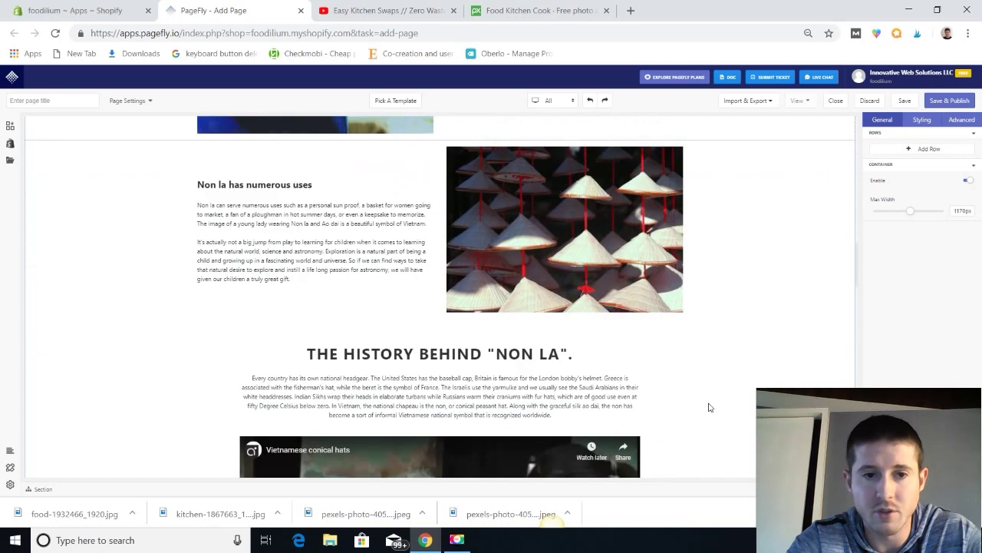
scroll(709, 408, "down", 3)
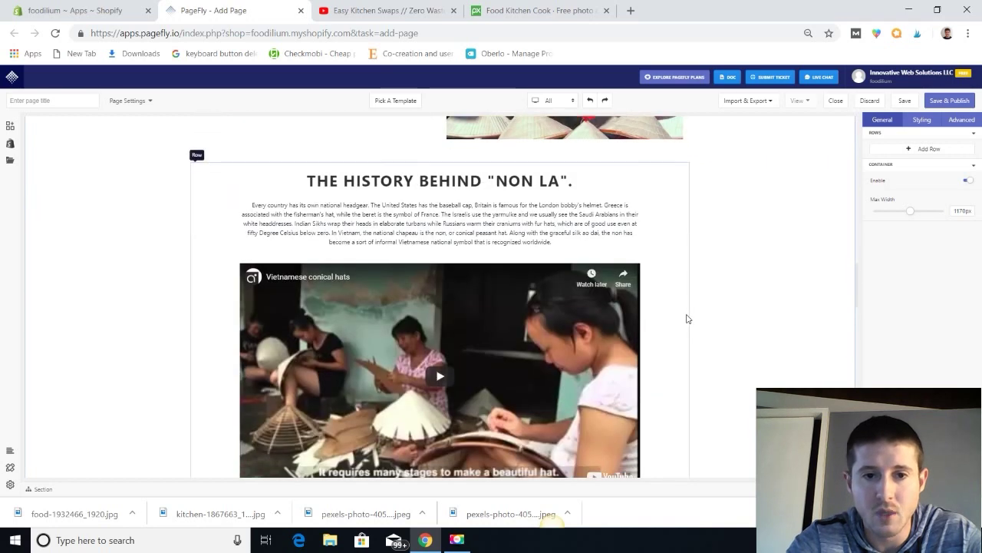
scroll(687, 318, "up", 1)
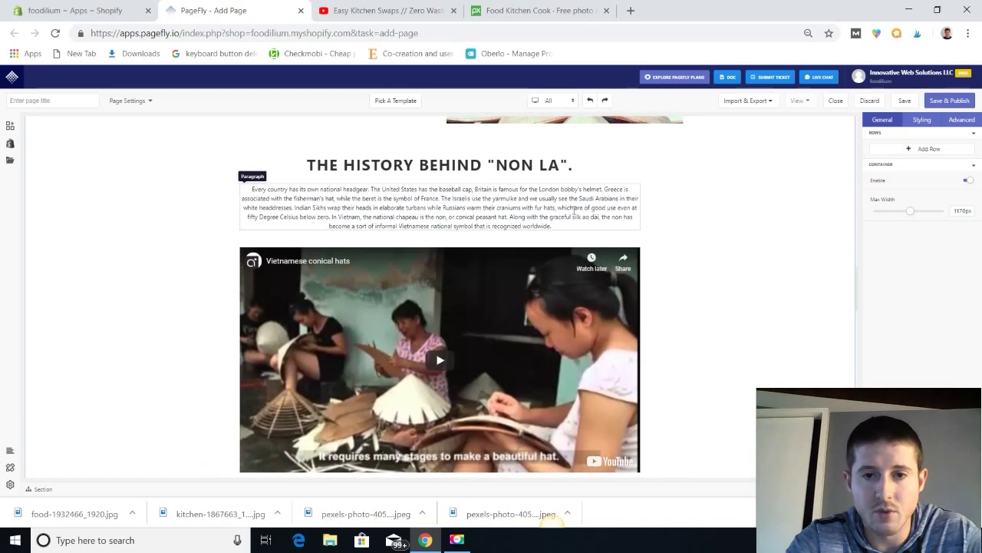
left_click(572, 167)
left_click_drag(572, 166, 418, 156)
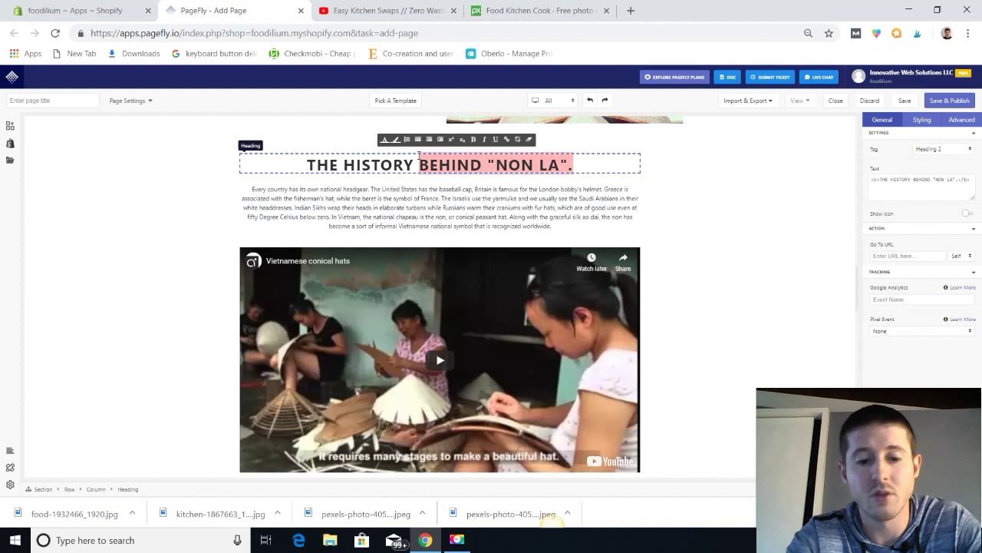
type("OF our Dish")
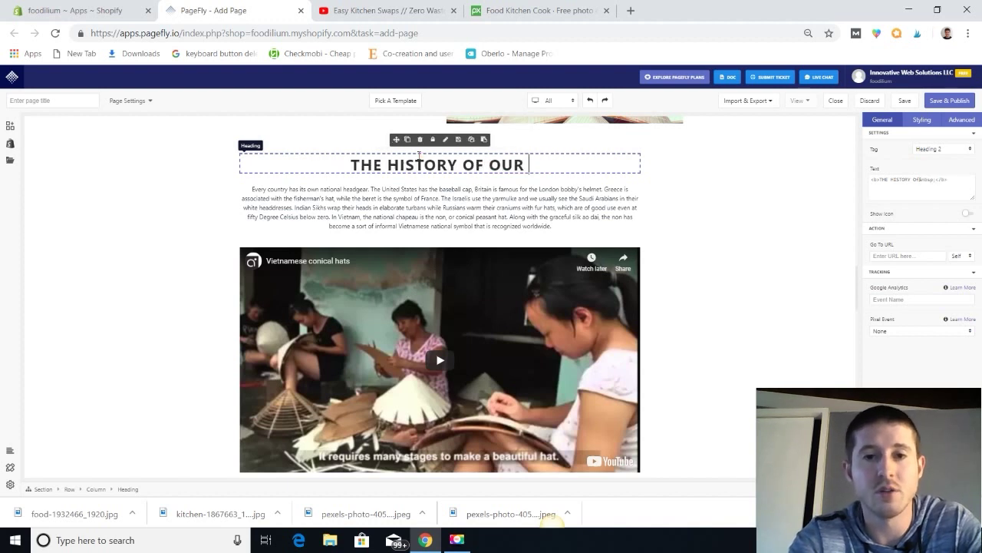
type(" Scrub")
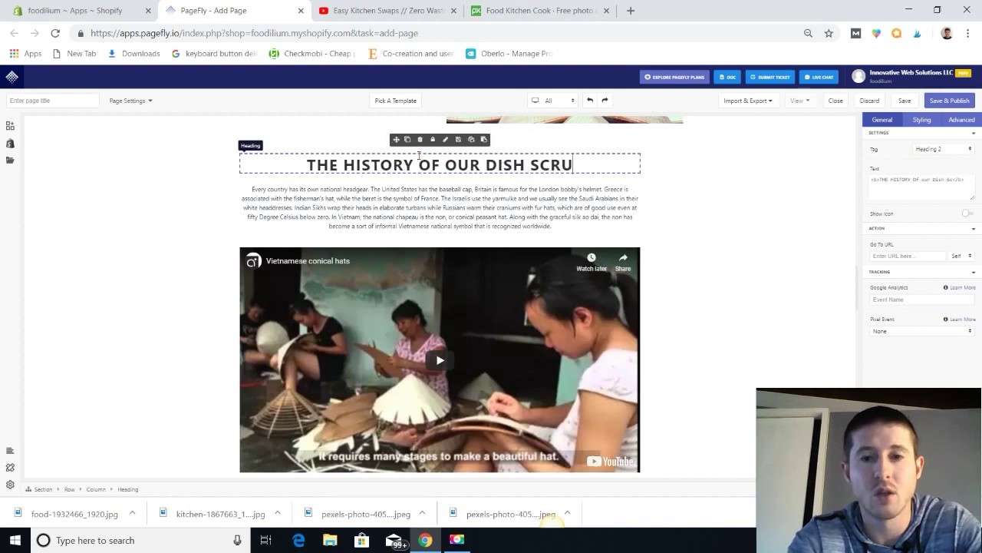
Replace the embedded video's URL with the link of the YouTube video "Easy Kitchen Swaps // Zero Waste Favourites" copied from its open browser tab.
left_click(445, 300)
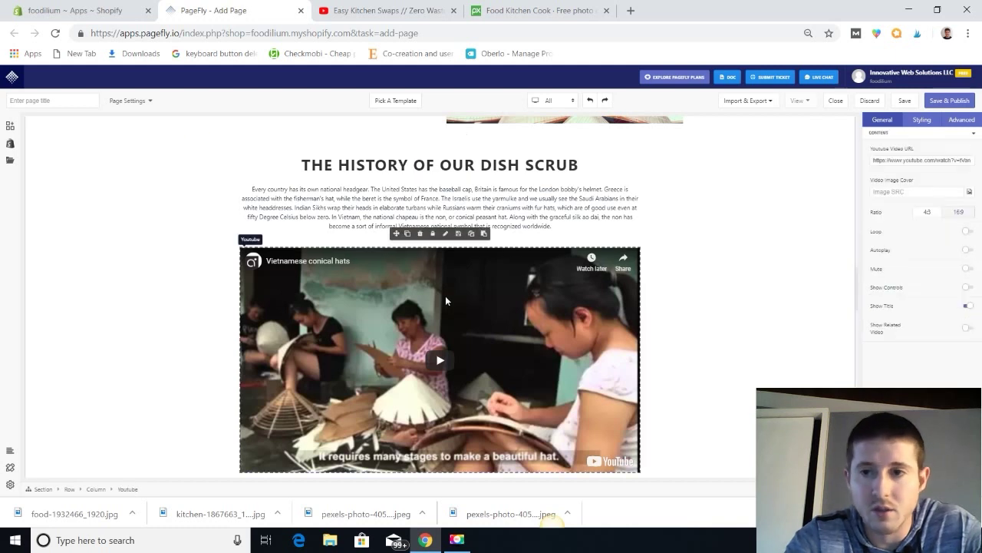
left_click(893, 162)
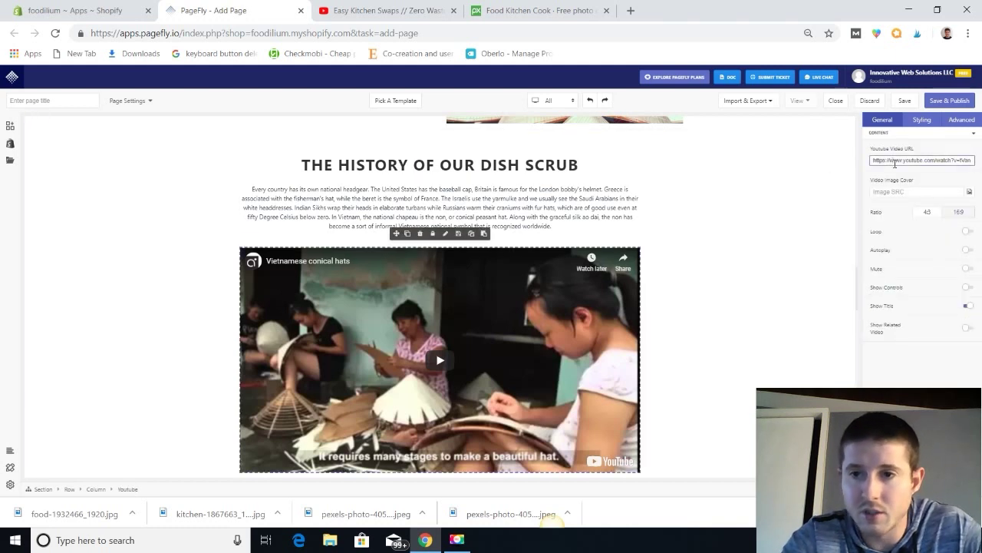
triple_click(895, 162)
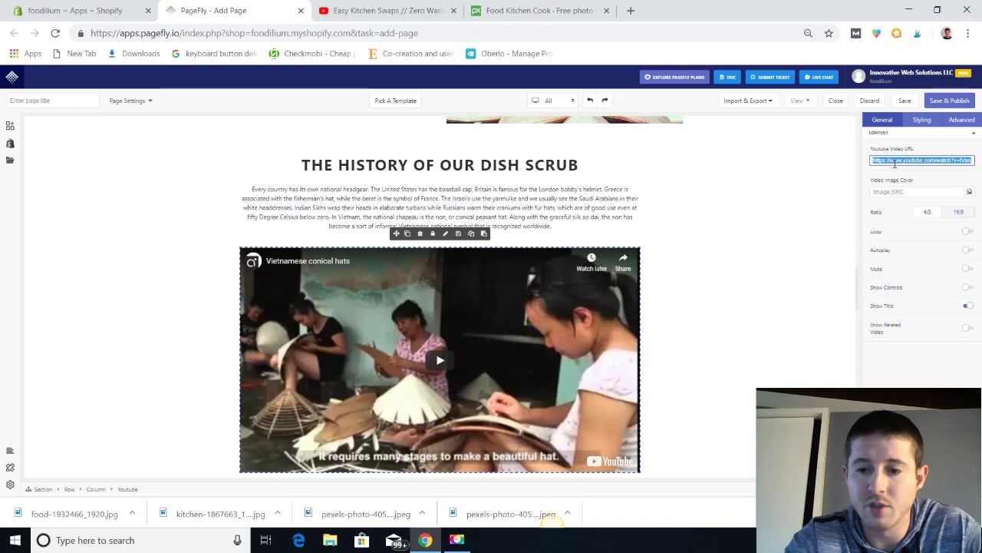
key("BackSpace")
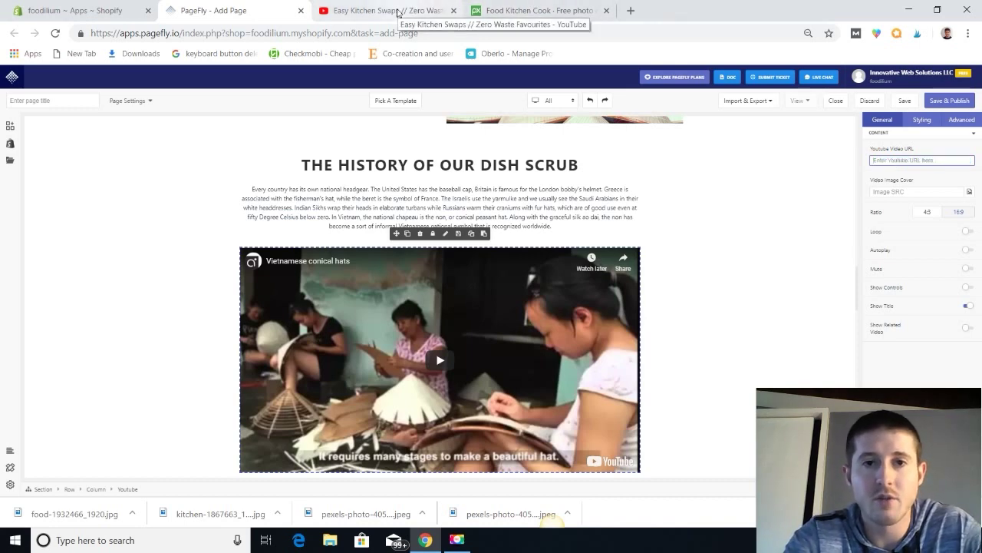
left_click(398, 11)
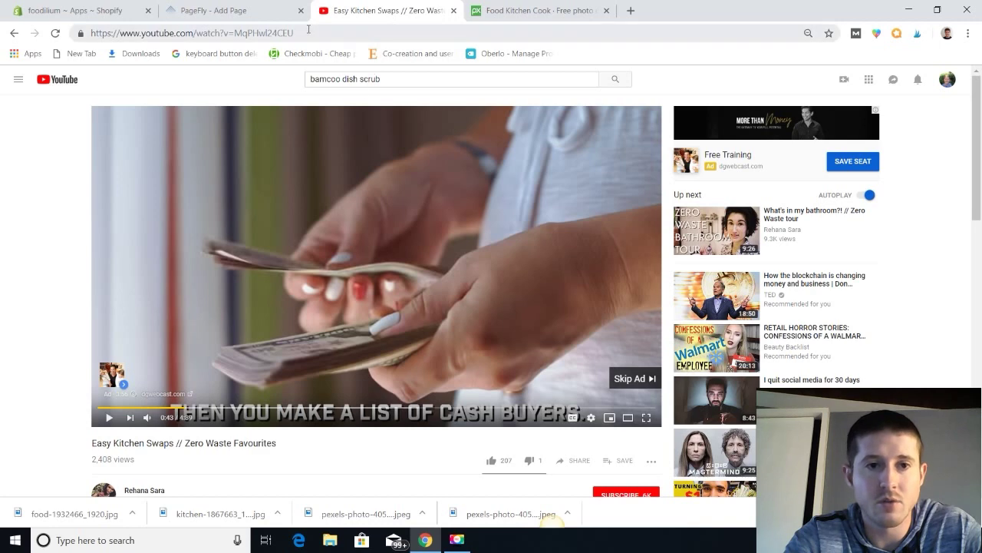
left_click(306, 31)
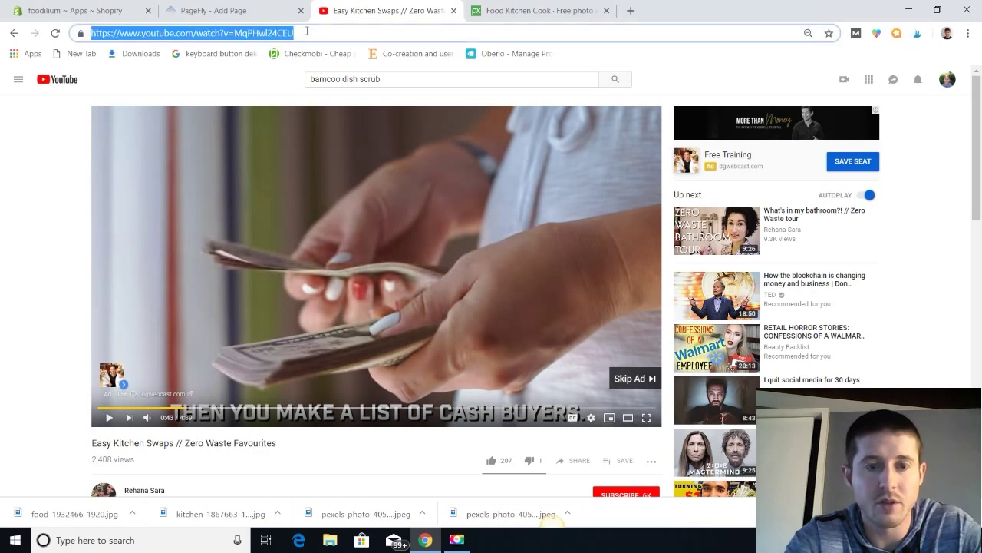
left_click(257, 10)
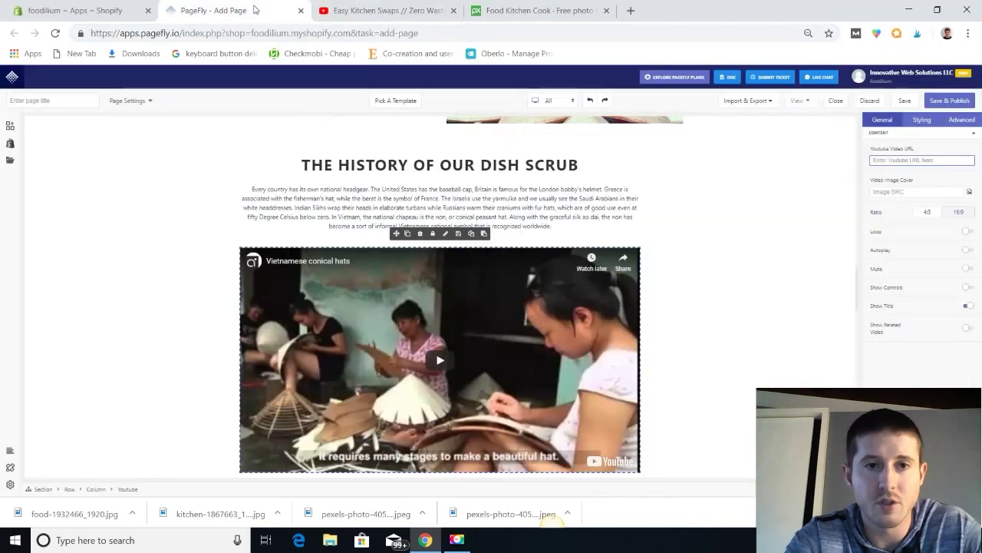
left_click(933, 160)
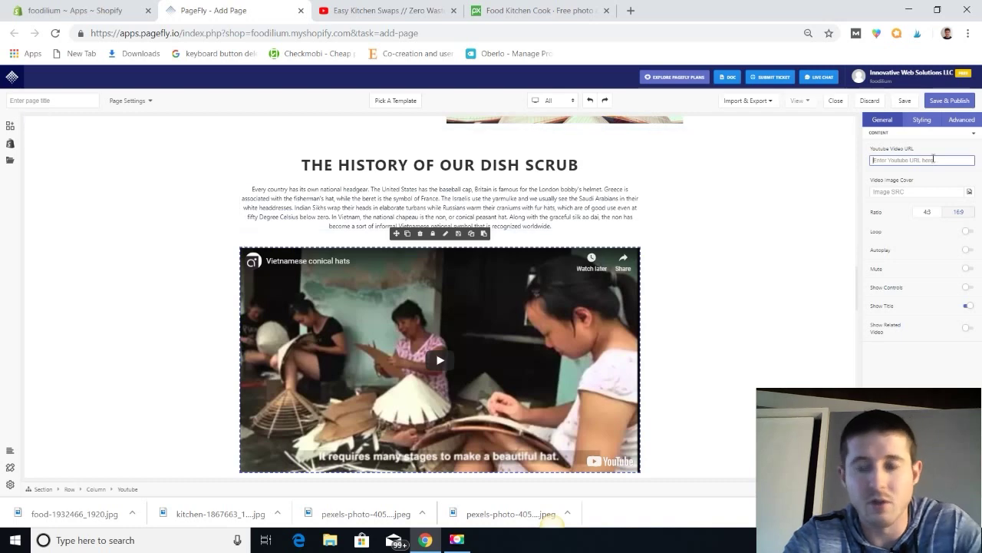
type("https://www.youtube.com/watch?v=MqPHwI24CEU")
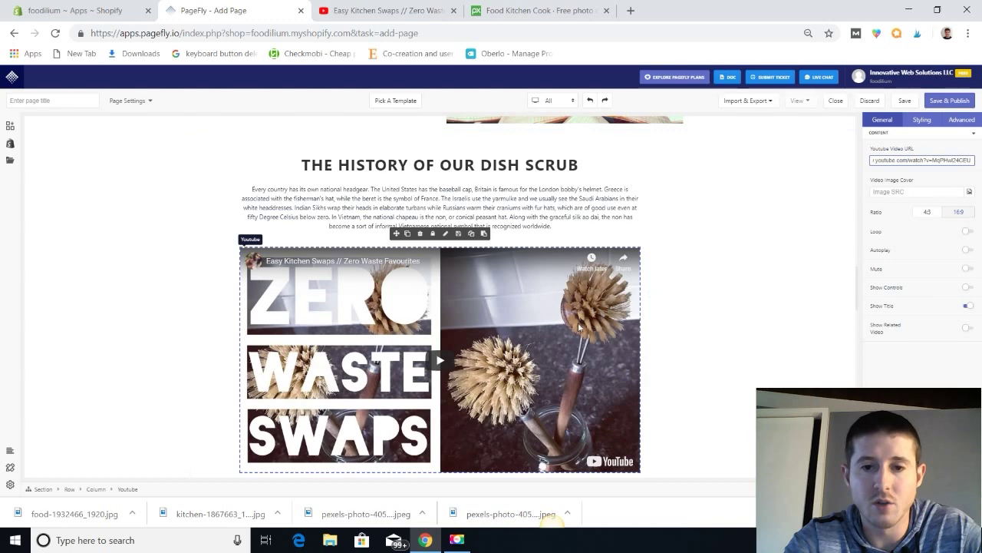
Review the "Showcase in Modern Life" gallery and the "Vietnam and Its Magnificent Beauty" section below the video.
scroll(773, 312, "down", 2)
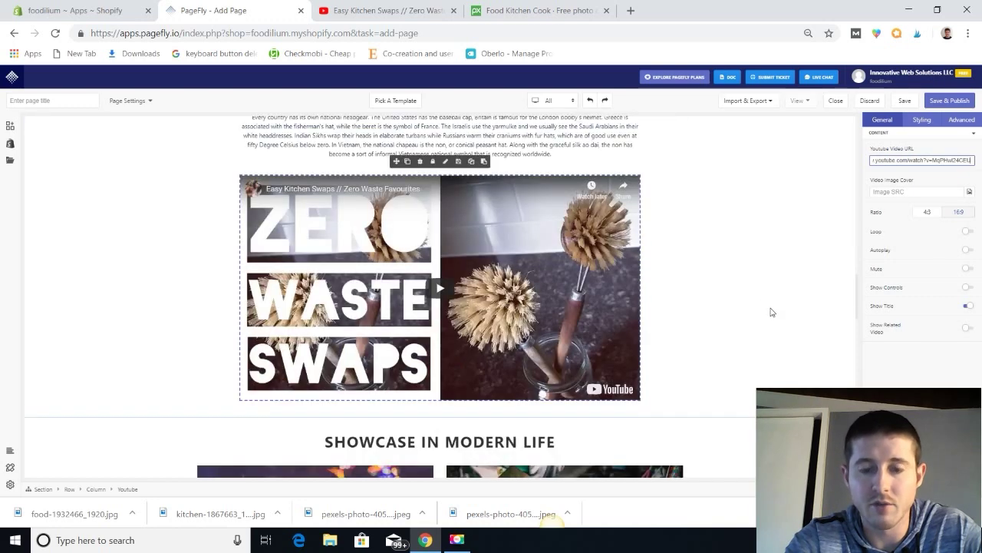
scroll(773, 311, "down", 1)
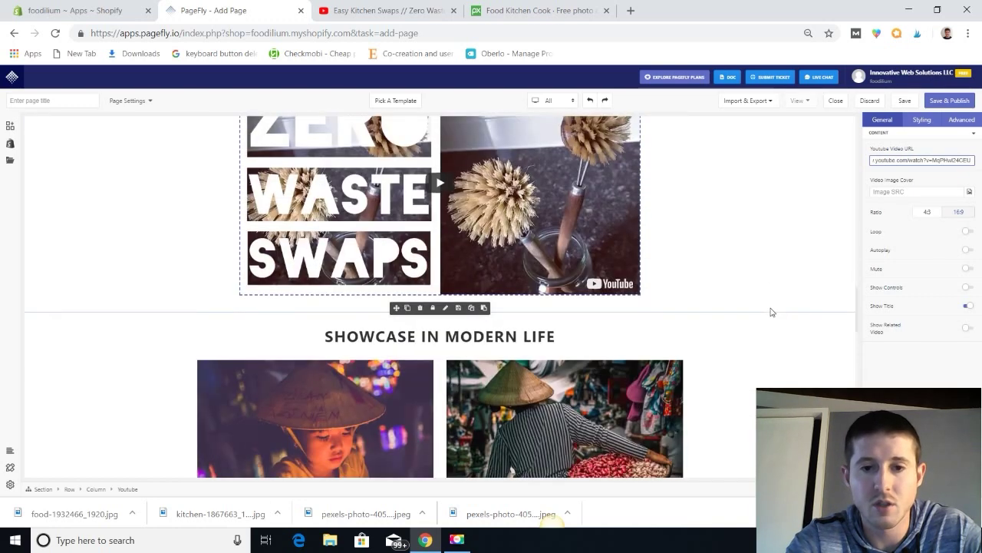
scroll(774, 338, "down", 5)
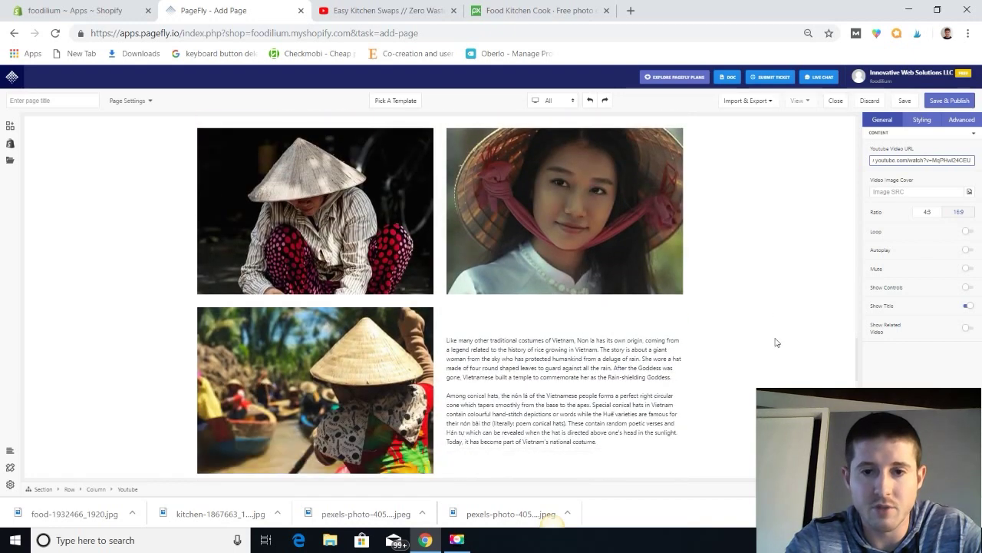
scroll(774, 340, "down", 1)
scroll(754, 281, "up", 1)
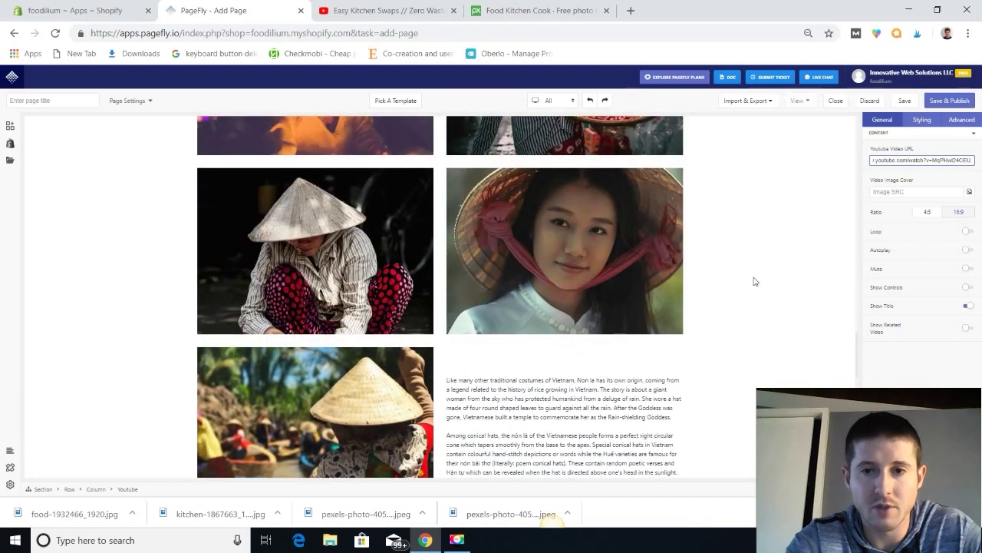
scroll(743, 300, "up", 1)
scroll(734, 314, "down", 3)
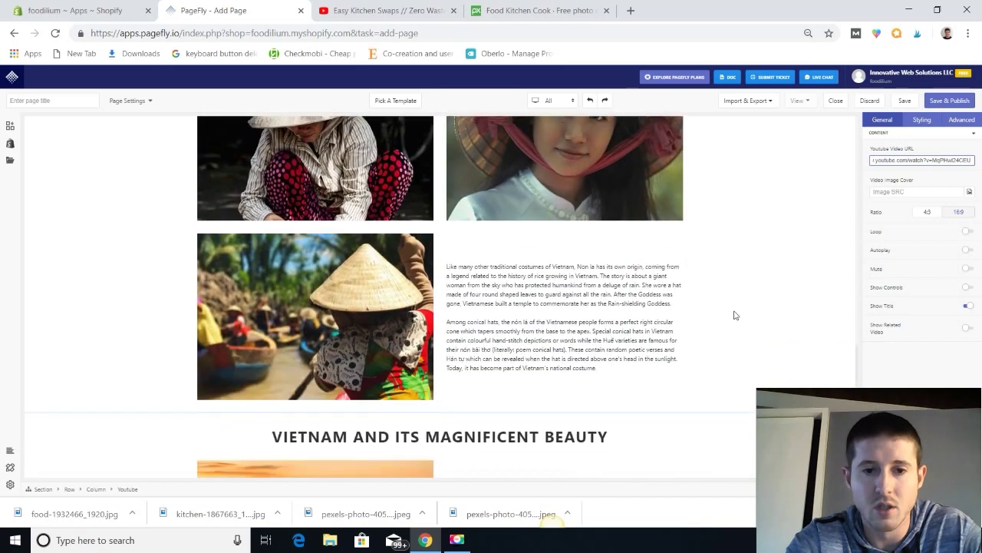
scroll(735, 314, "down", 1)
scroll(676, 287, "down", 1)
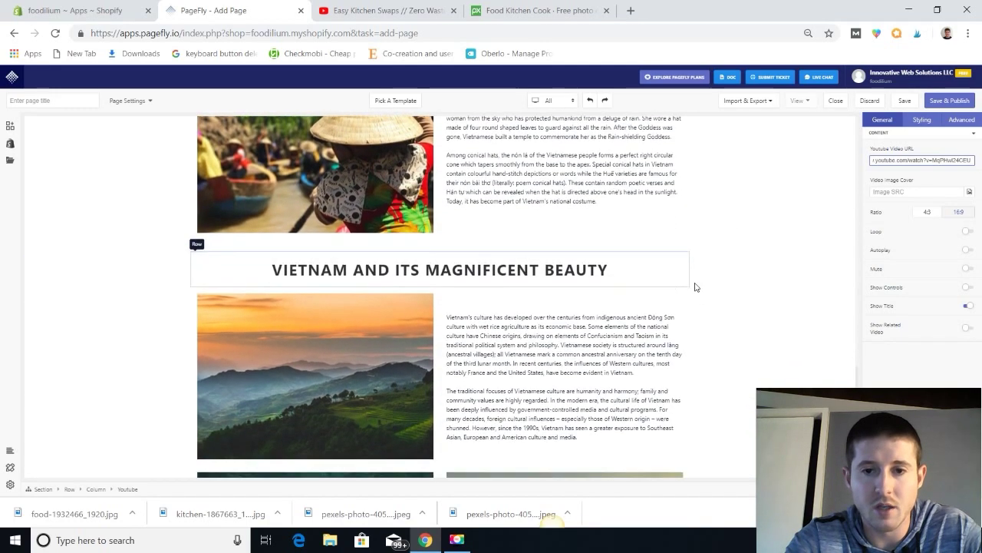
Delete the whole "Vietnam and Its Magnificent Beauty" section with its heading, landscape photos and text.
scroll(703, 297, "down", 1)
scroll(711, 307, "down", 1)
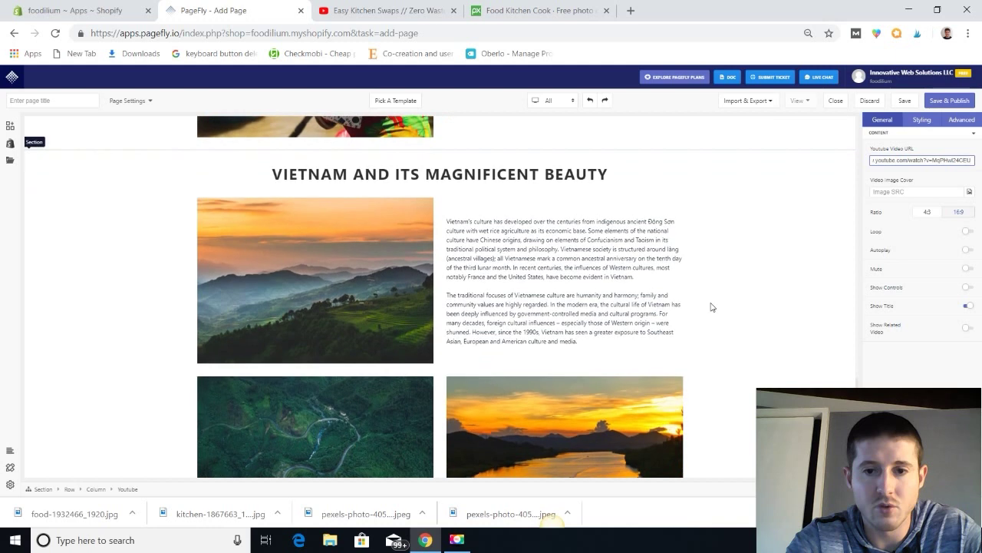
left_click(737, 294)
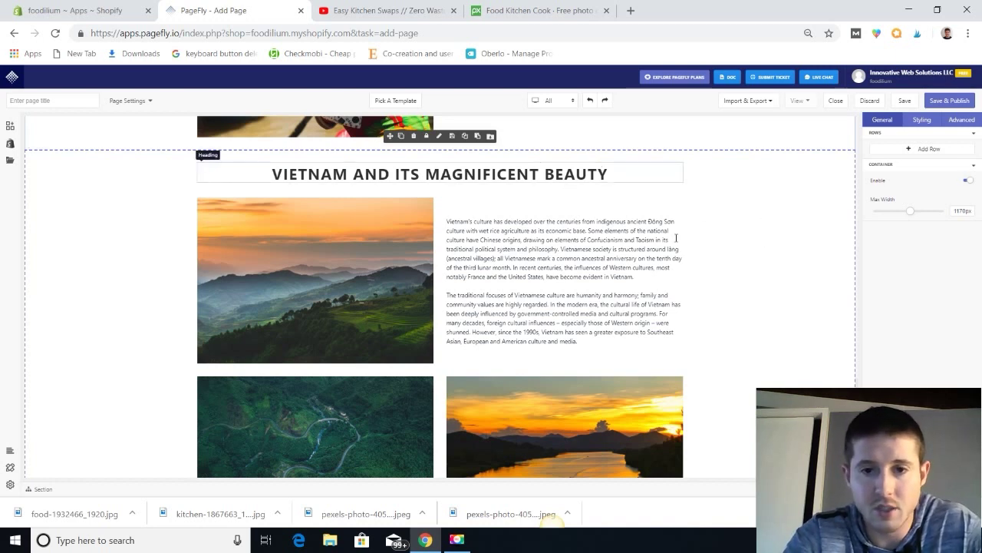
scroll(700, 251, "down", 2)
scroll(706, 249, "up", 2)
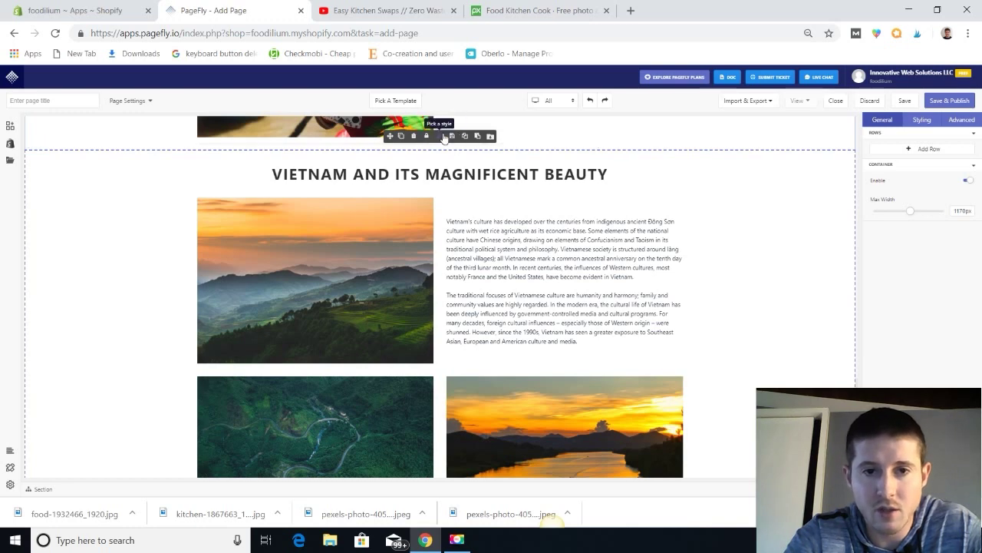
left_click(415, 137)
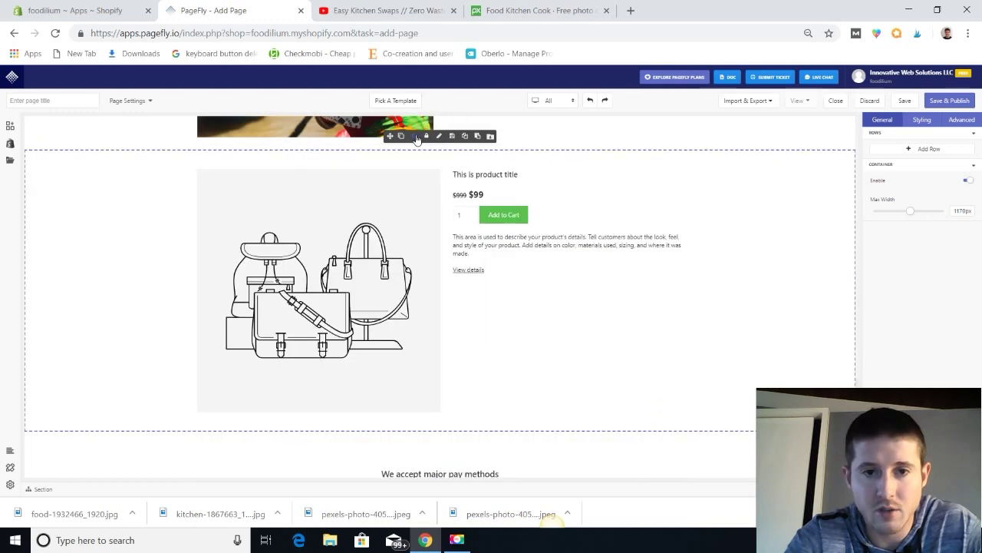
Assign the Bamboo Dish Scrub product to the placeholder featured product below the conical hat section.
scroll(526, 290, "up", 2)
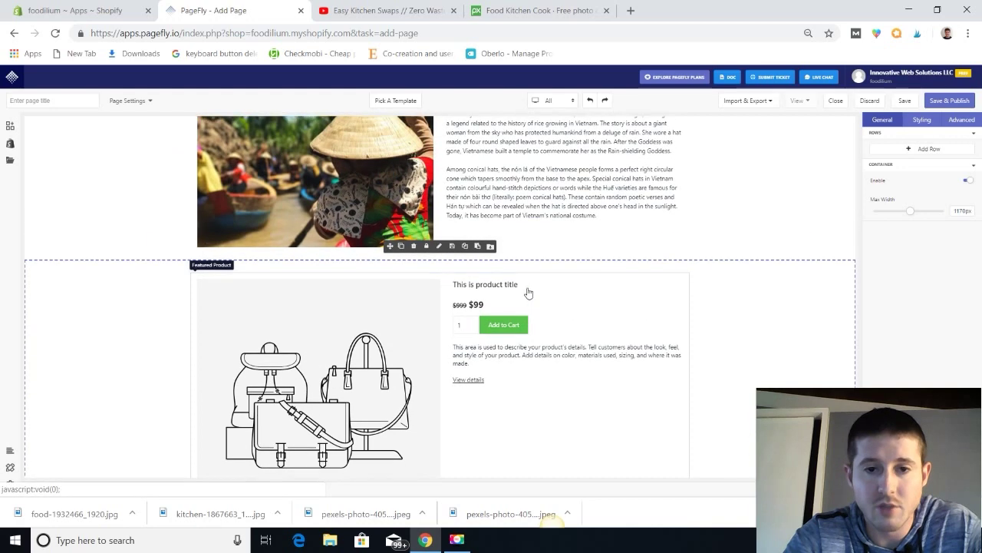
scroll(528, 292, "up", 3)
scroll(581, 351, "down", 2)
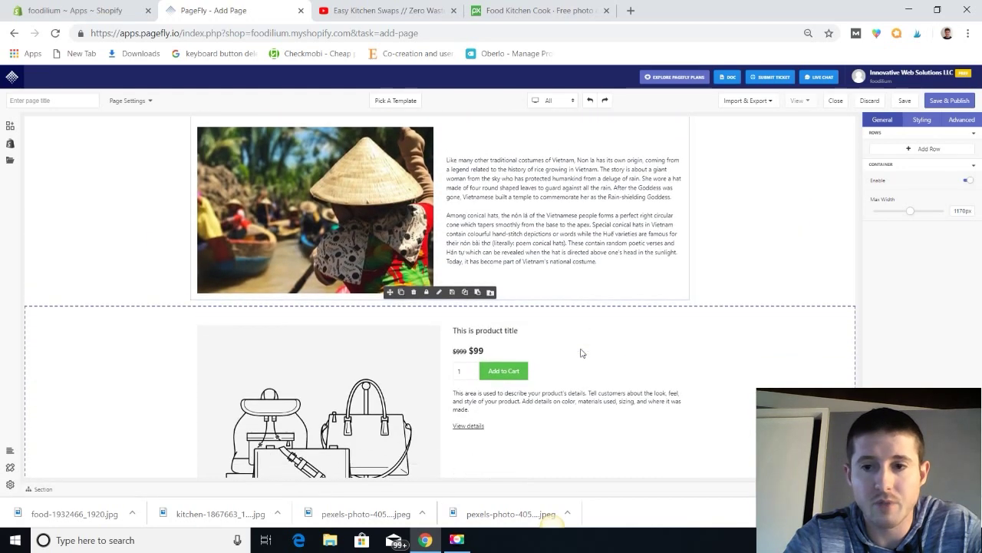
scroll(581, 353, "down", 2)
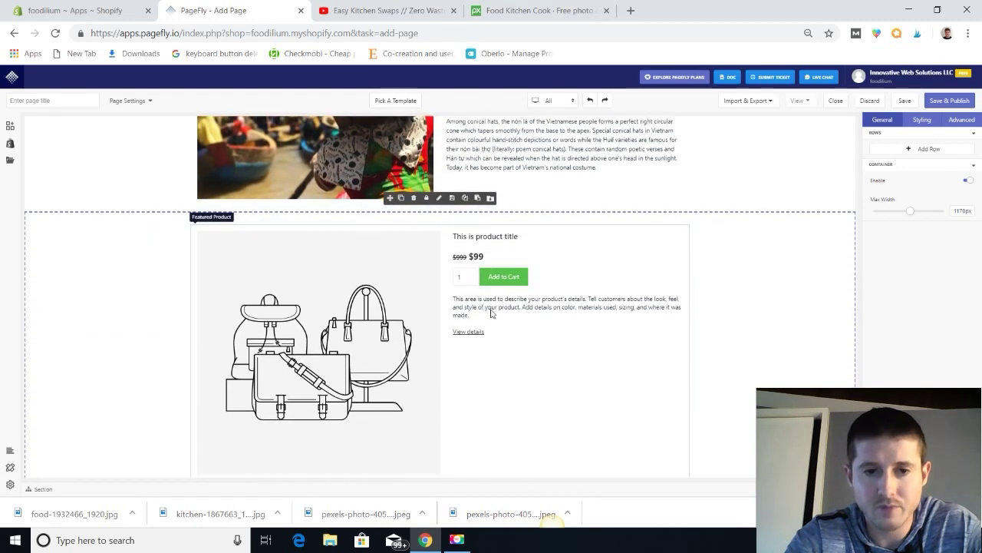
left_click(471, 321)
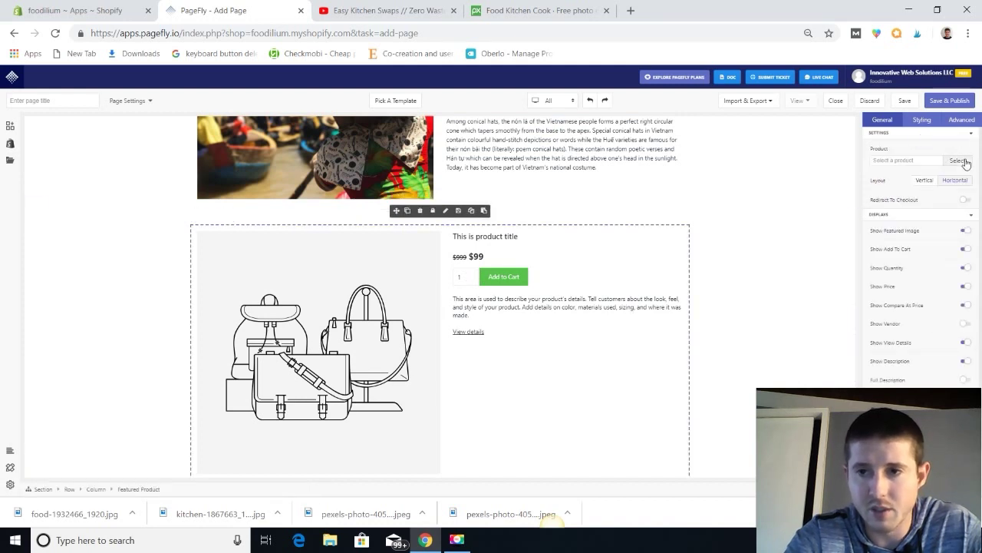
left_click(959, 160)
left_click(461, 241)
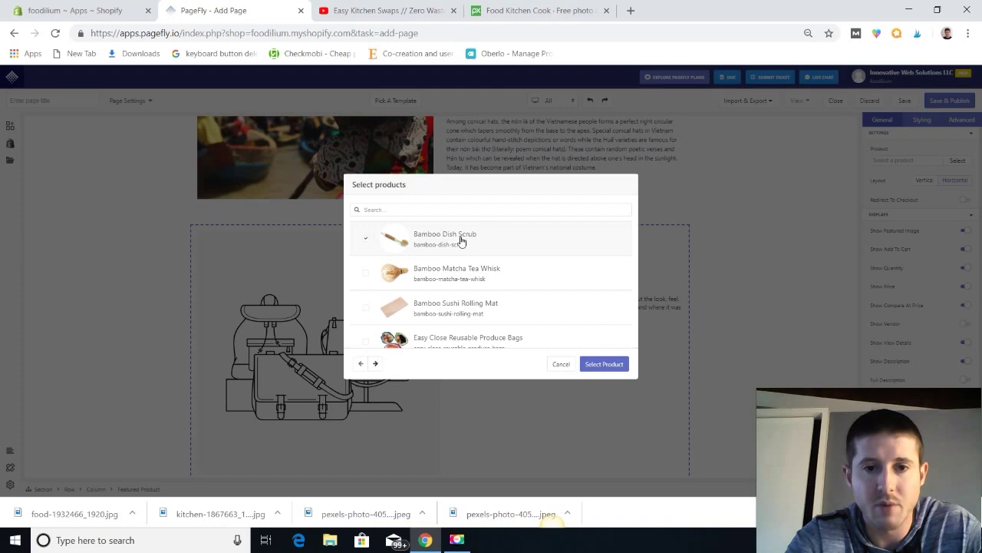
left_click(604, 365)
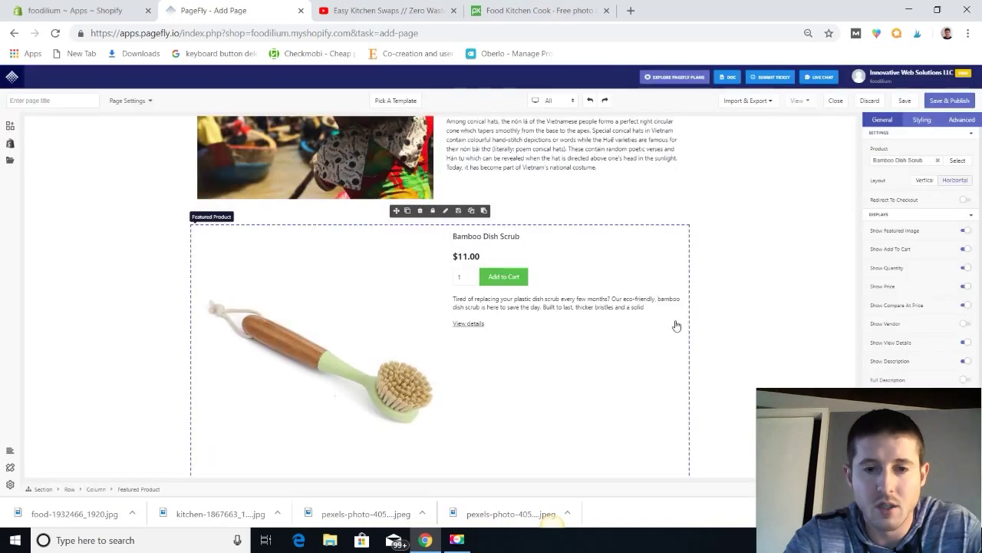
Insert an Instagram feed element between the lower featured product and the divider above the payment methods.
scroll(726, 272, "down", 3)
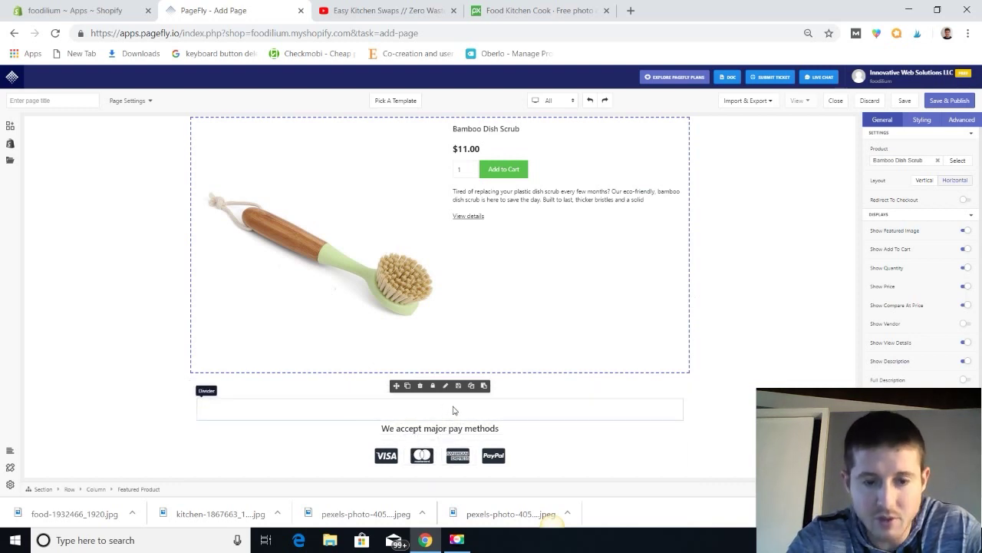
left_click(452, 410)
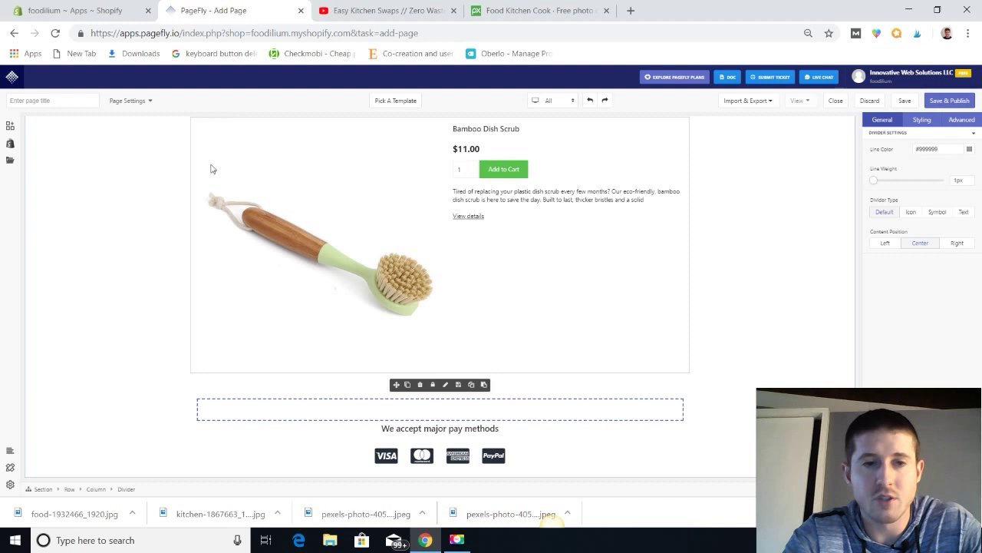
left_click(11, 129)
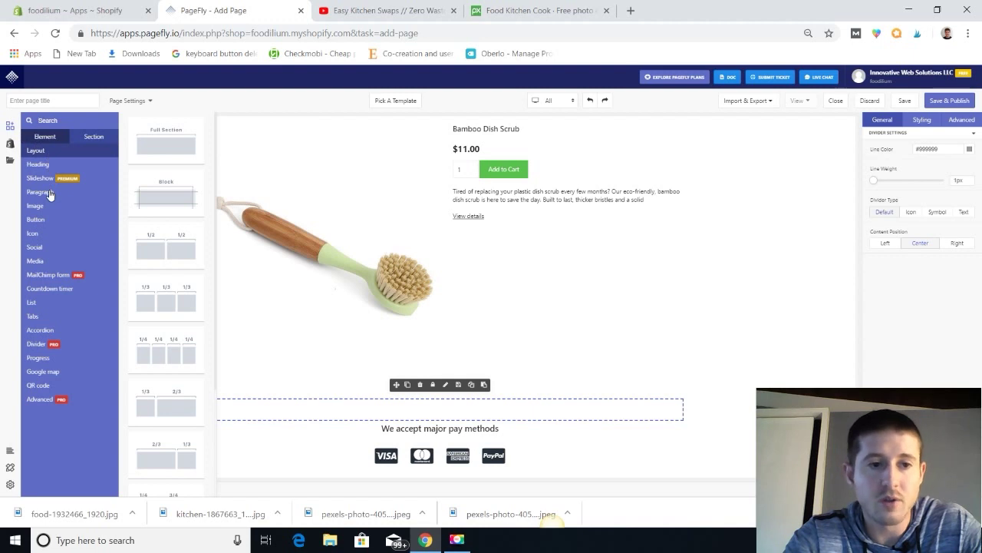
left_click(39, 248)
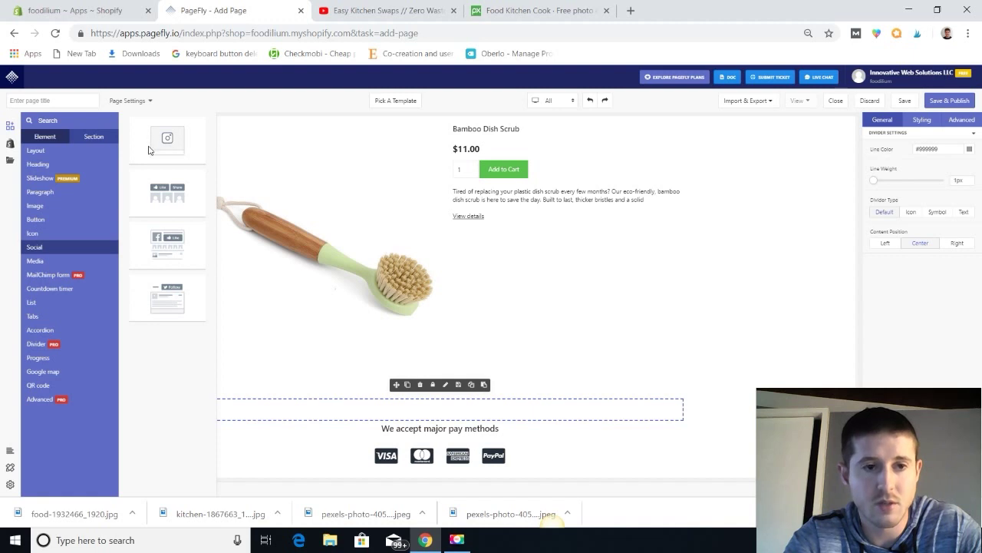
left_click_drag(238, 159, 437, 399)
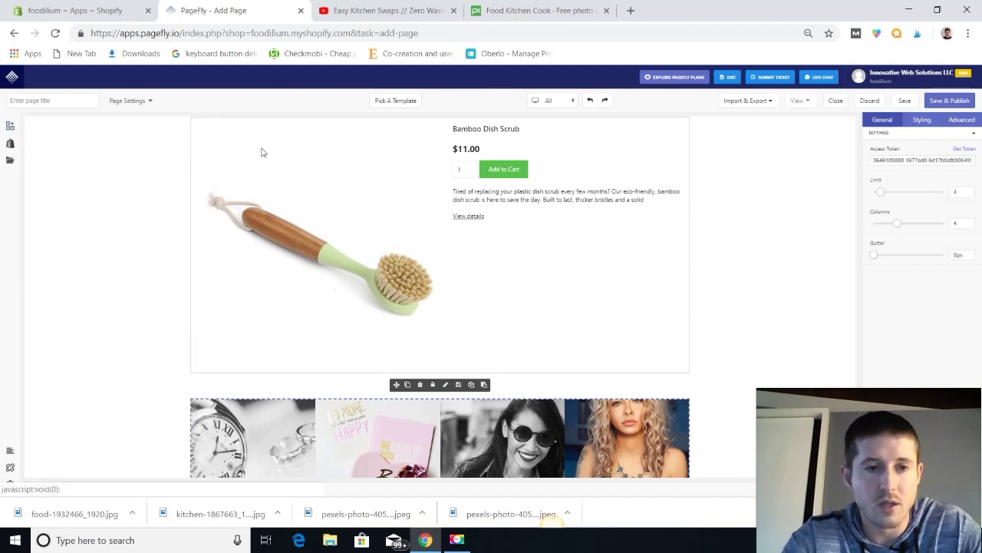
Add a countdown timer between the conical hat section and the lower featured product, using the Fitted style.
left_click(10, 128)
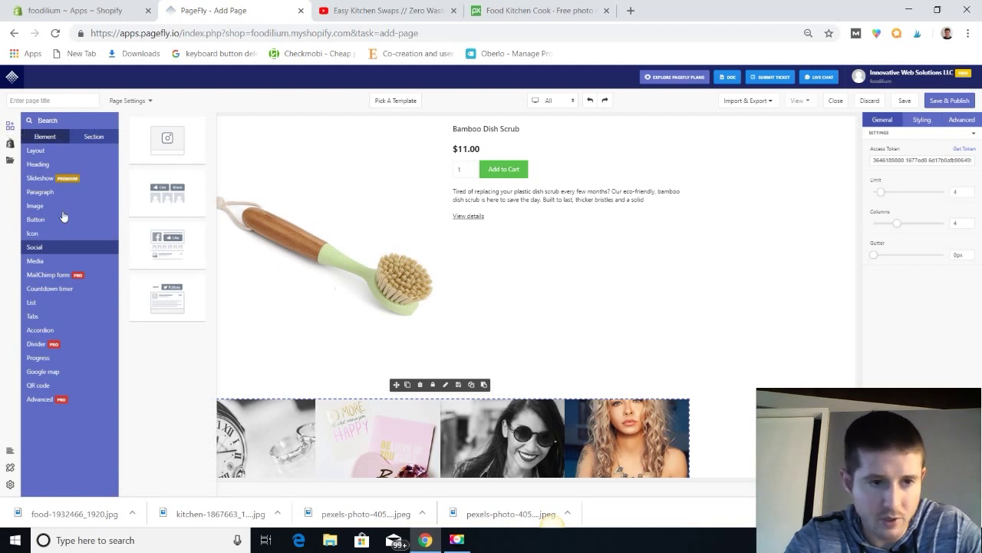
left_click(59, 291)
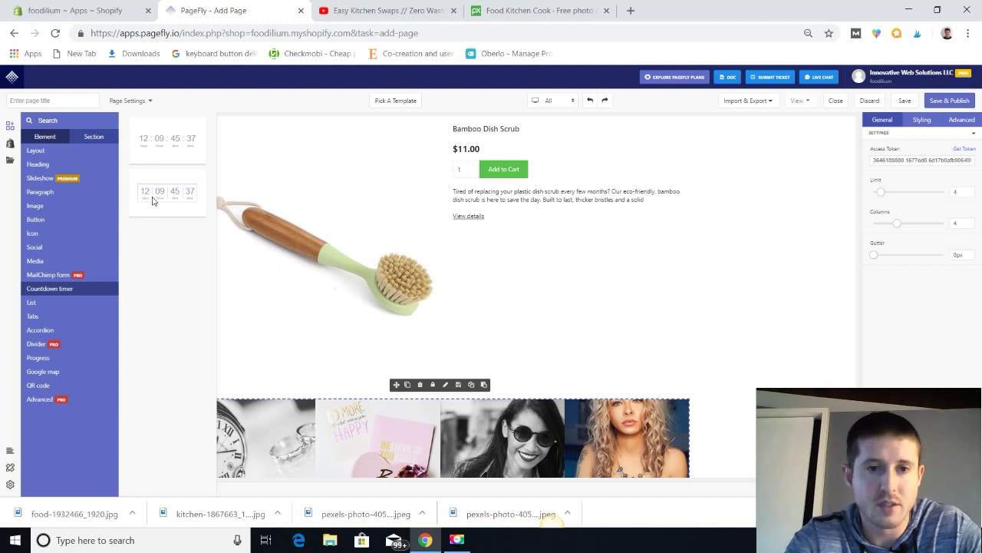
left_click_drag(152, 199, 423, 248)
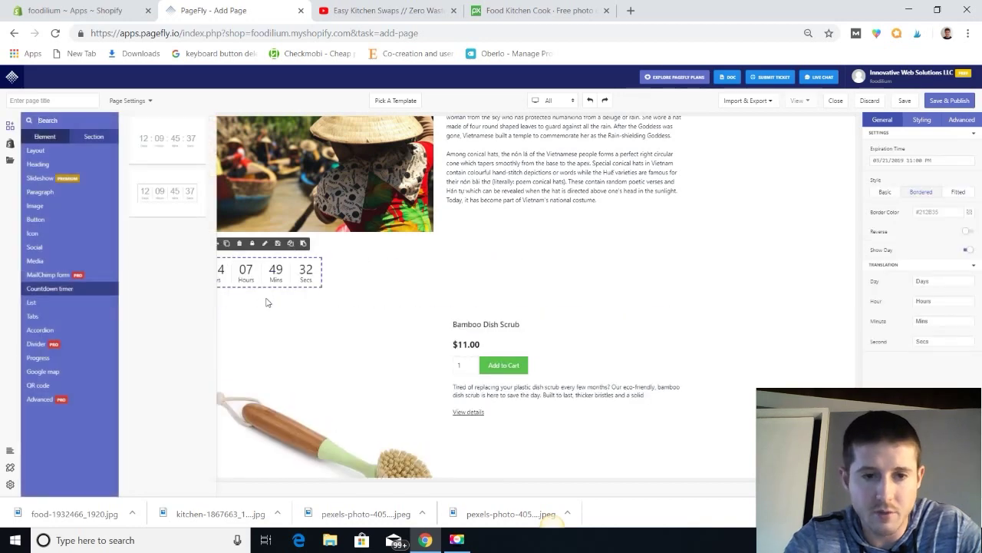
left_click(263, 277)
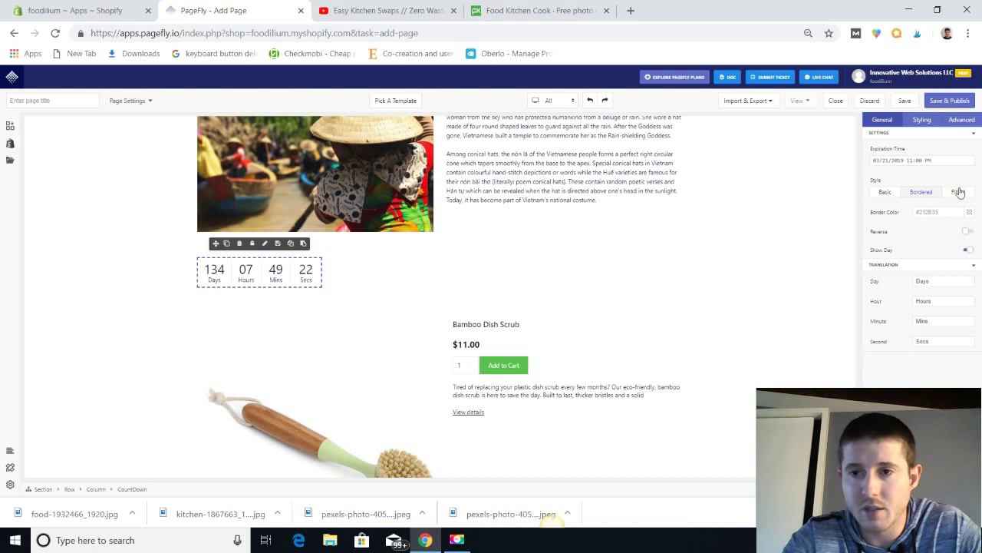
left_click(961, 192)
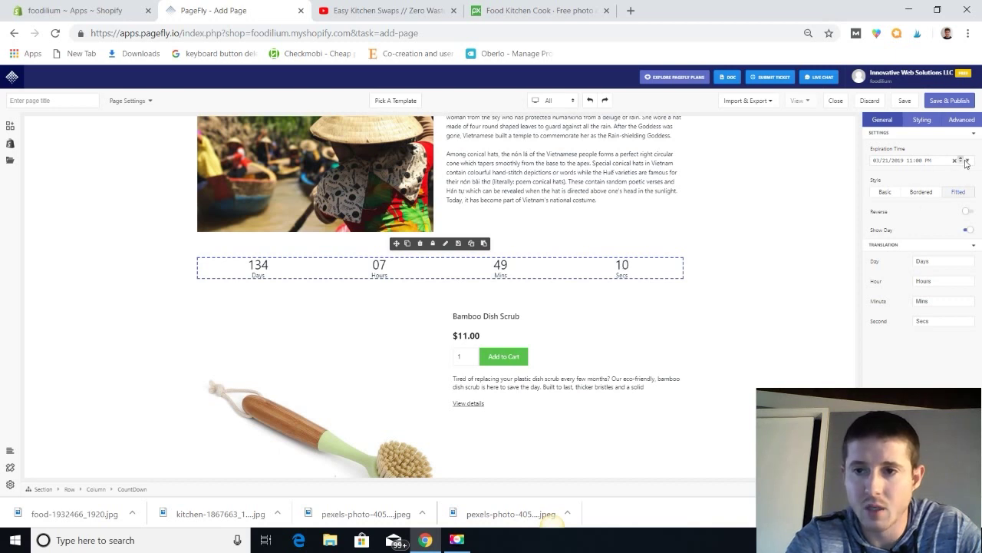
Set the countdown timer's expiration to 01/21/2019 11:00 PM and make its text bold.
left_click(938, 161)
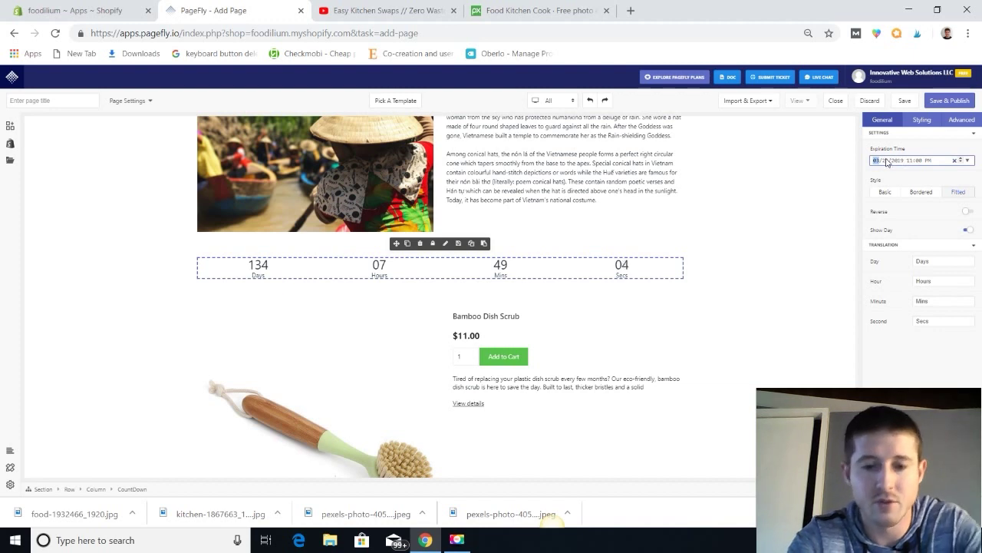
type("1")
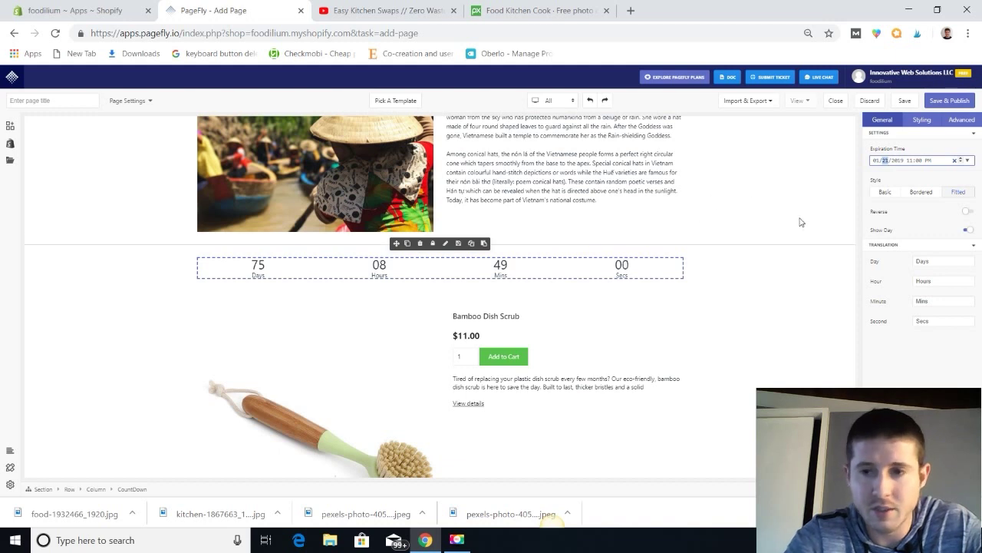
left_click(920, 123)
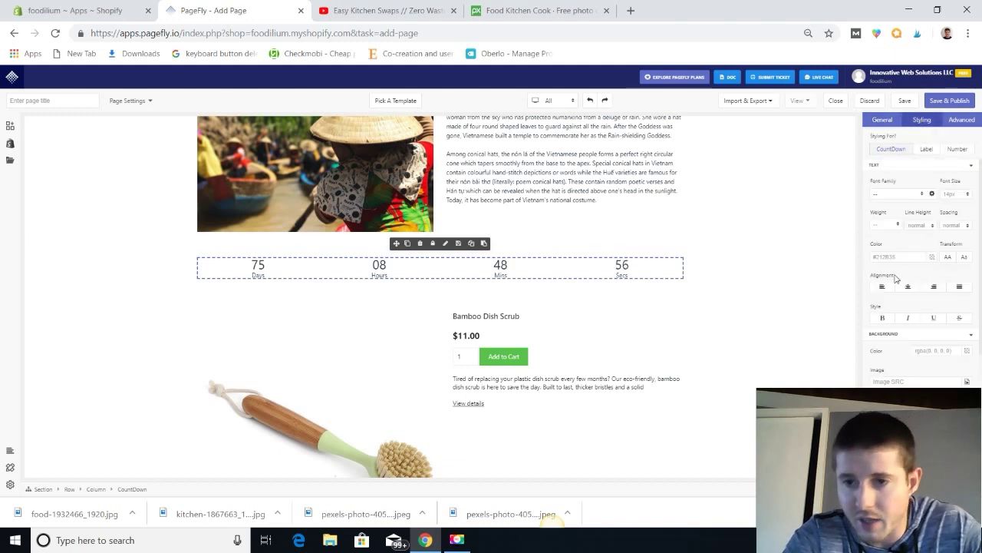
left_click(882, 317)
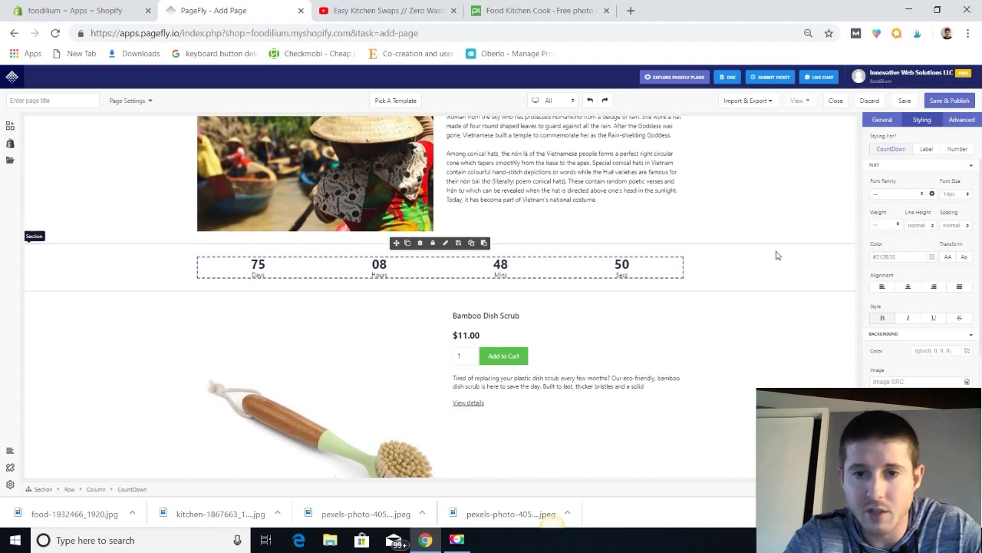
Title the page "Bamboo Dish Scrub", and save and publish it.
scroll(776, 255, "down", 1)
scroll(776, 255, "down", 3)
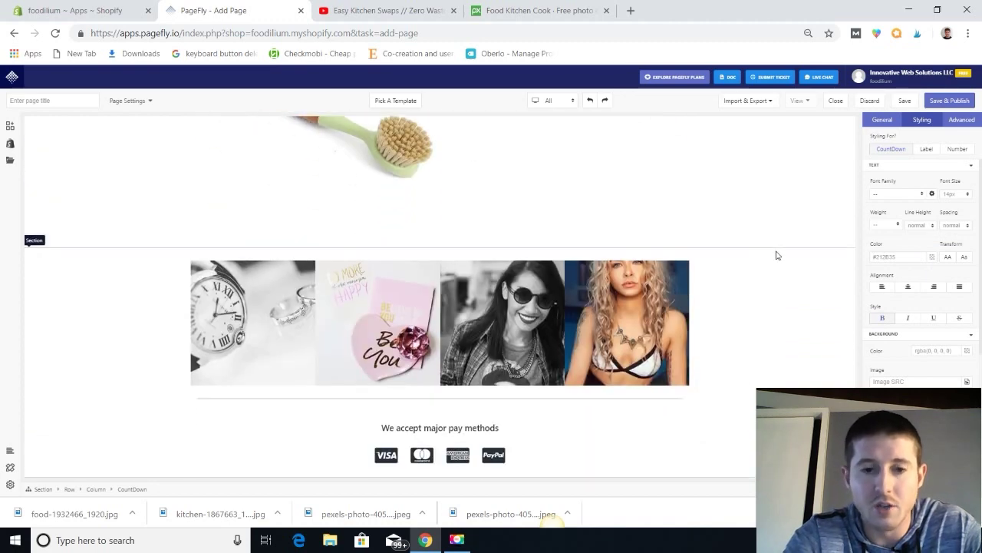
scroll(776, 255, "up", 3)
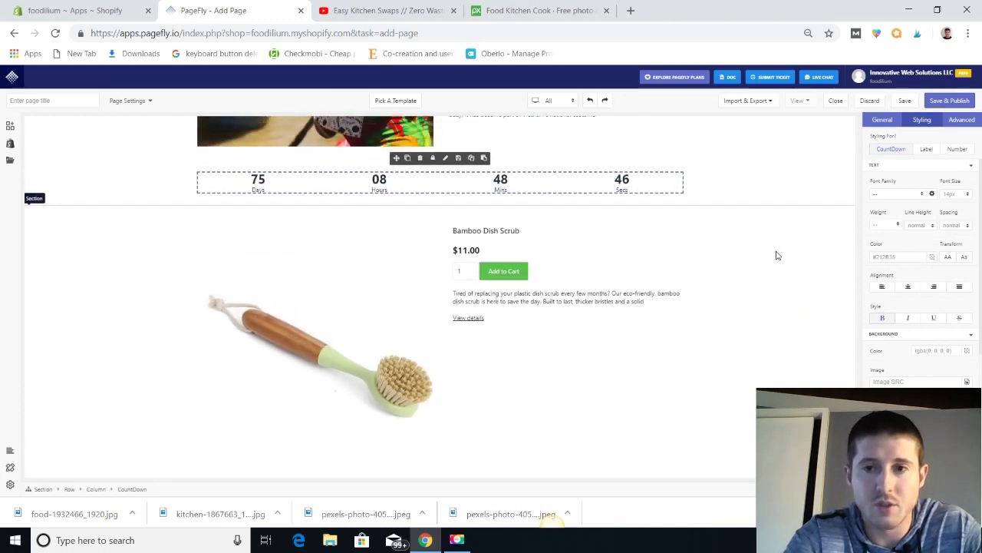
scroll(773, 254, "up", 10)
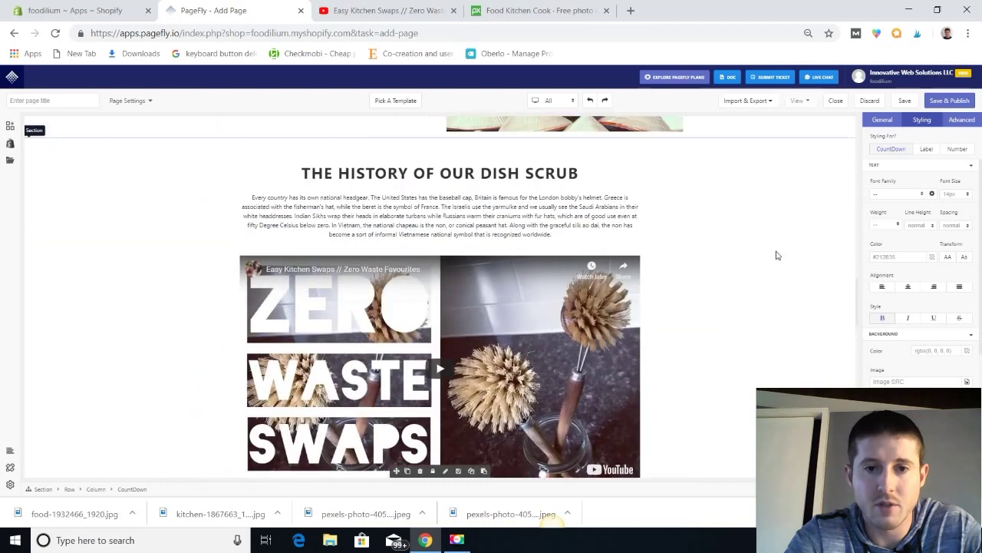
scroll(773, 281, "up", 15)
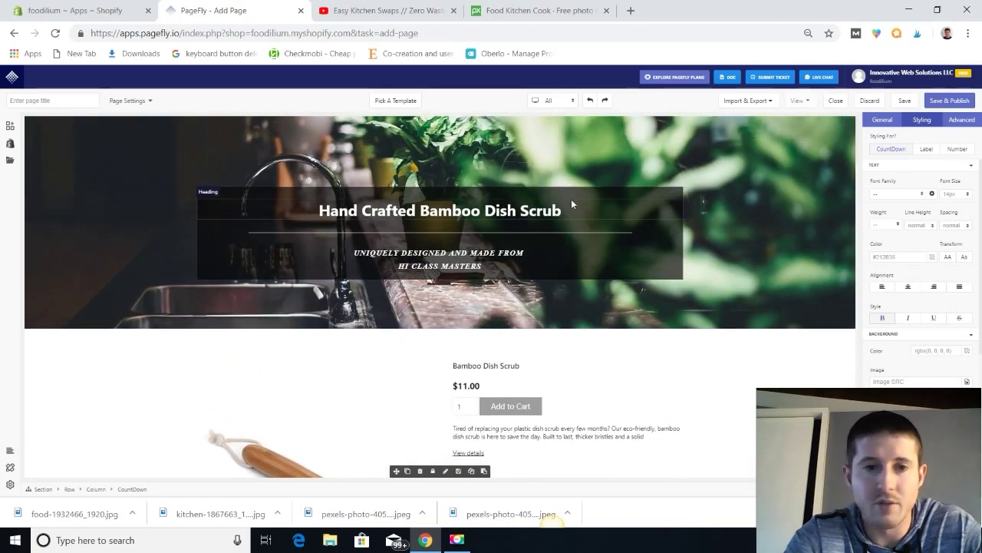
left_click(948, 101)
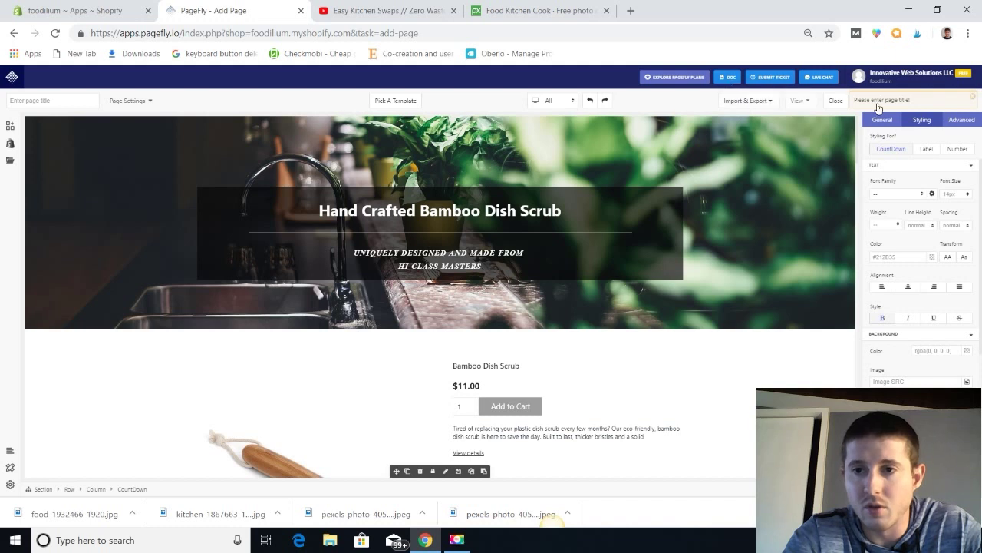
left_click(79, 100)
type("Bamboo D")
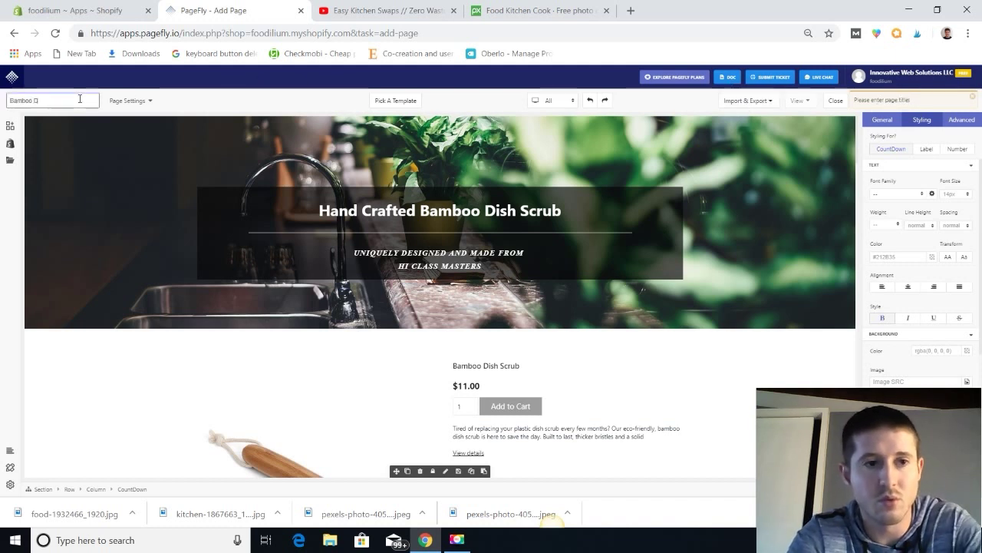
type("ish Scrub")
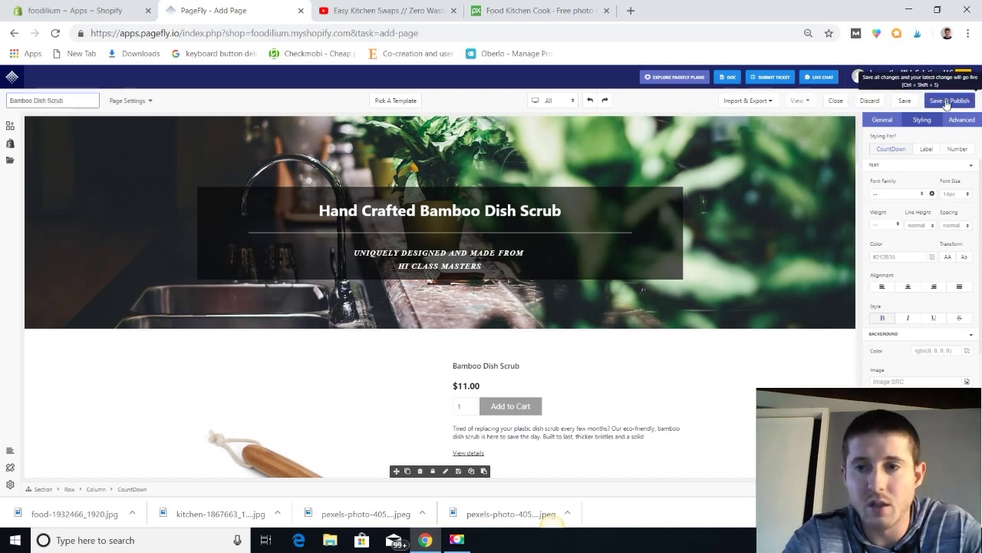
left_click(947, 102)
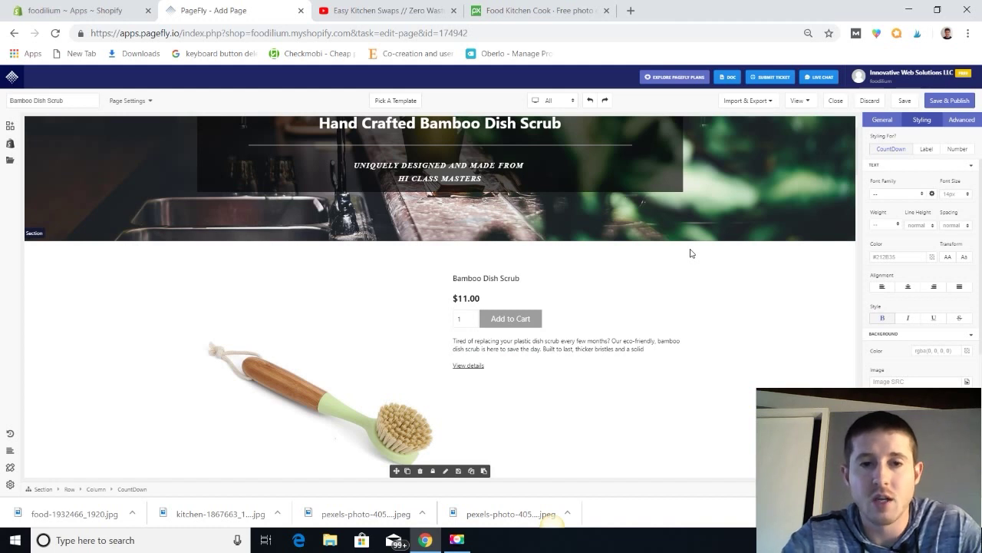
scroll(693, 268, "up", 1)
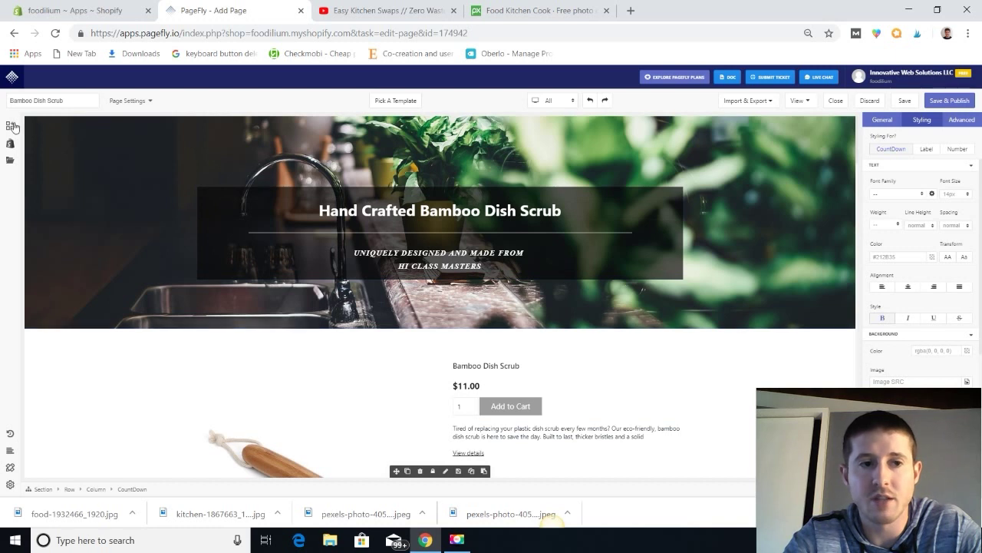
left_click(11, 128)
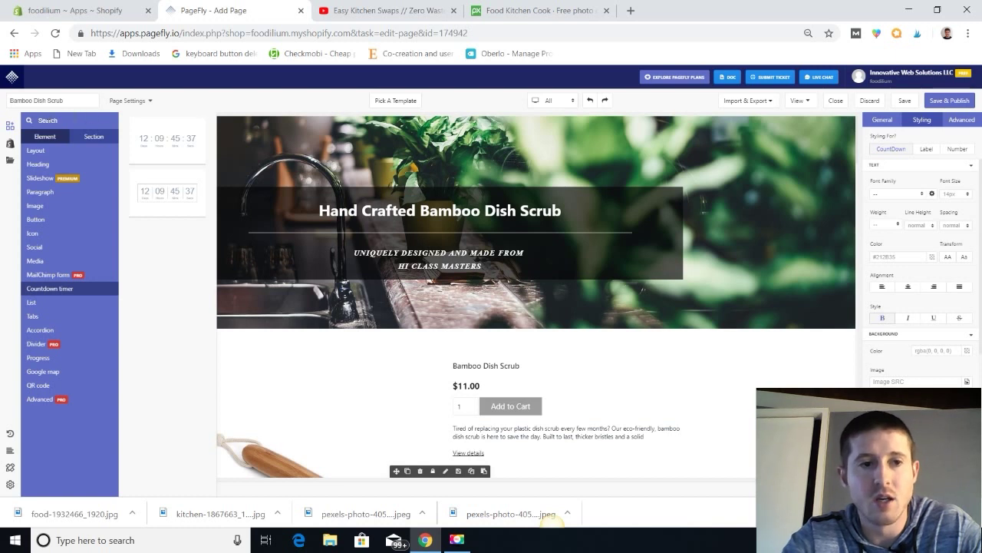
left_click(10, 126)
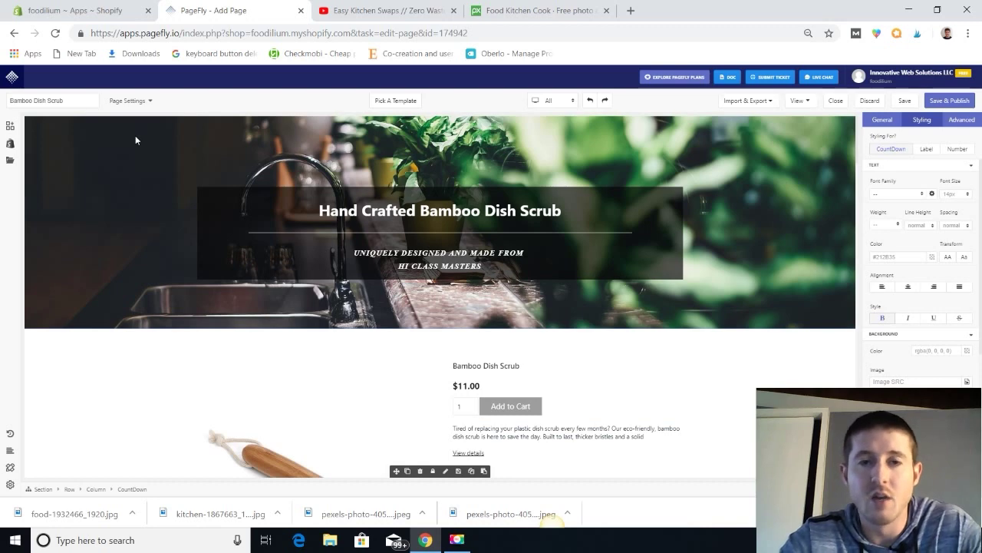
scroll(119, 193, "down", 3)
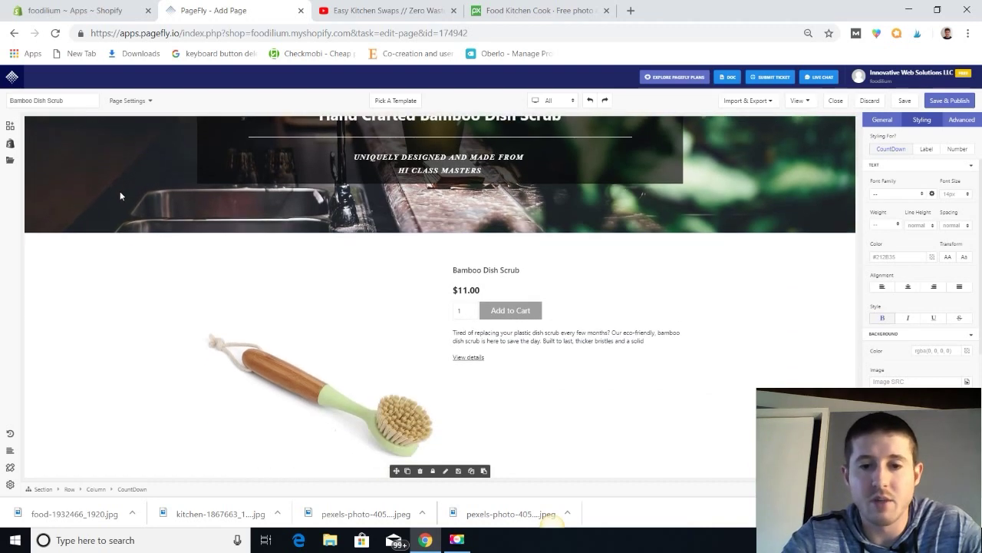